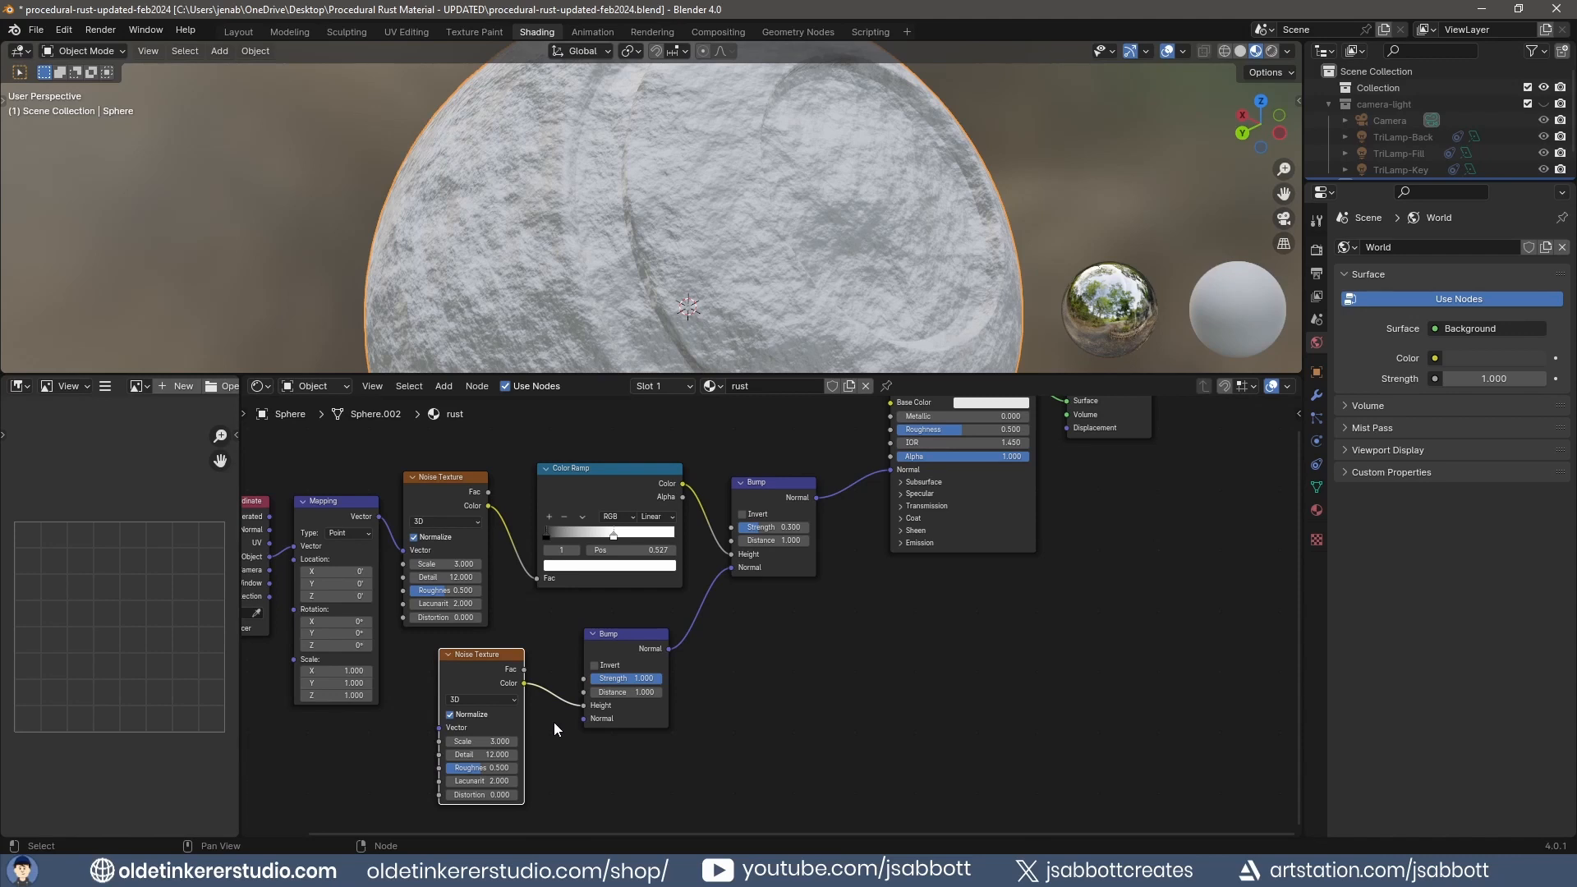
Step: Set the lower Bump node's Strength to 0.15
{"action": "left_click", "coordinate": [627, 679]}
{"action": "type", "text": "-15"}
{"action": "key", "text": "Return"}
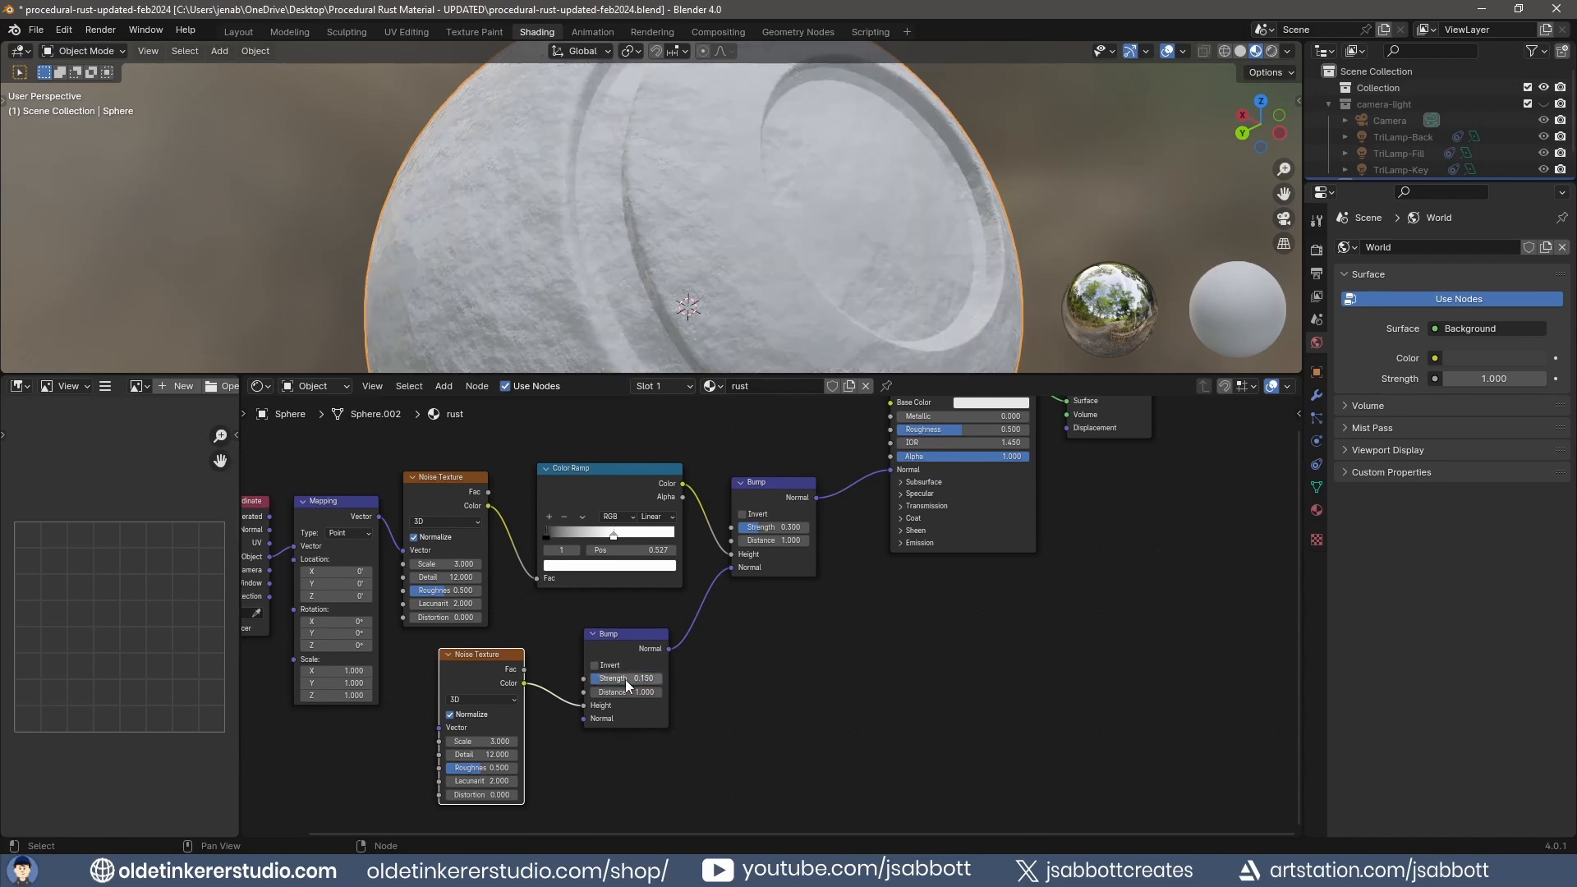
Step: Set the lower Noise Texture's Scale to 6 and Detail to 24
{"action": "left_click", "coordinate": [467, 742]}
{"action": "type", "text": "6"}
{"action": "key", "text": "Tab"}
{"action": "type", "text": "24"}
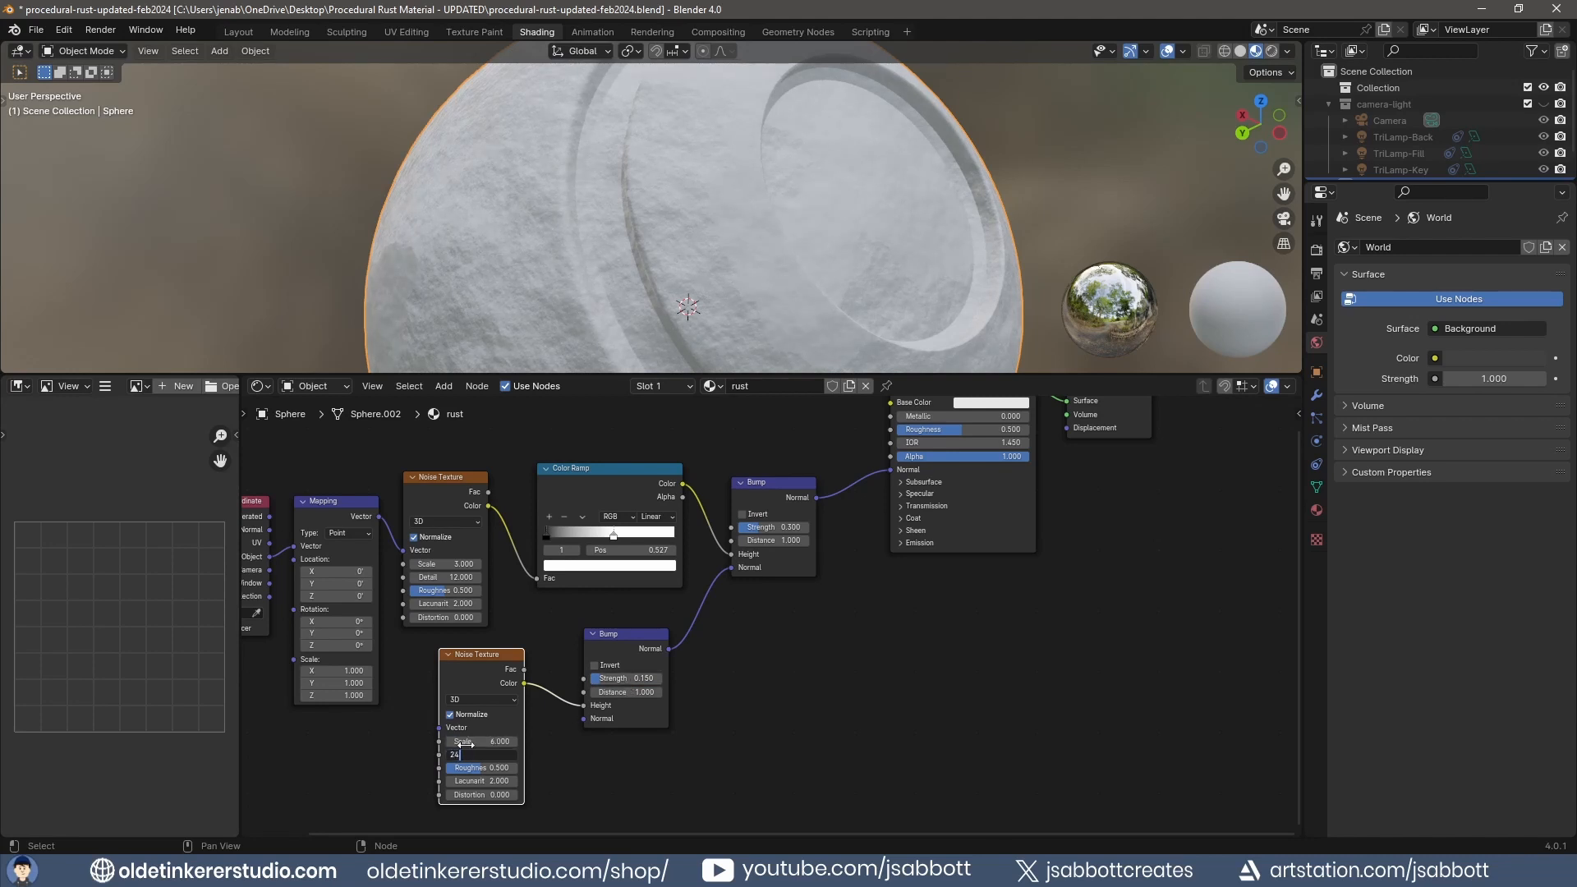
{"action": "key", "text": "Return"}
Step: Group the coordinate, mapping, noise, ramp and bump nodes in a frame labelled "rust base"
{"action": "key", "text": "Home"}
{"action": "left_click_drag", "start_coordinate": [333, 458], "coordinate": [1019, 815]}
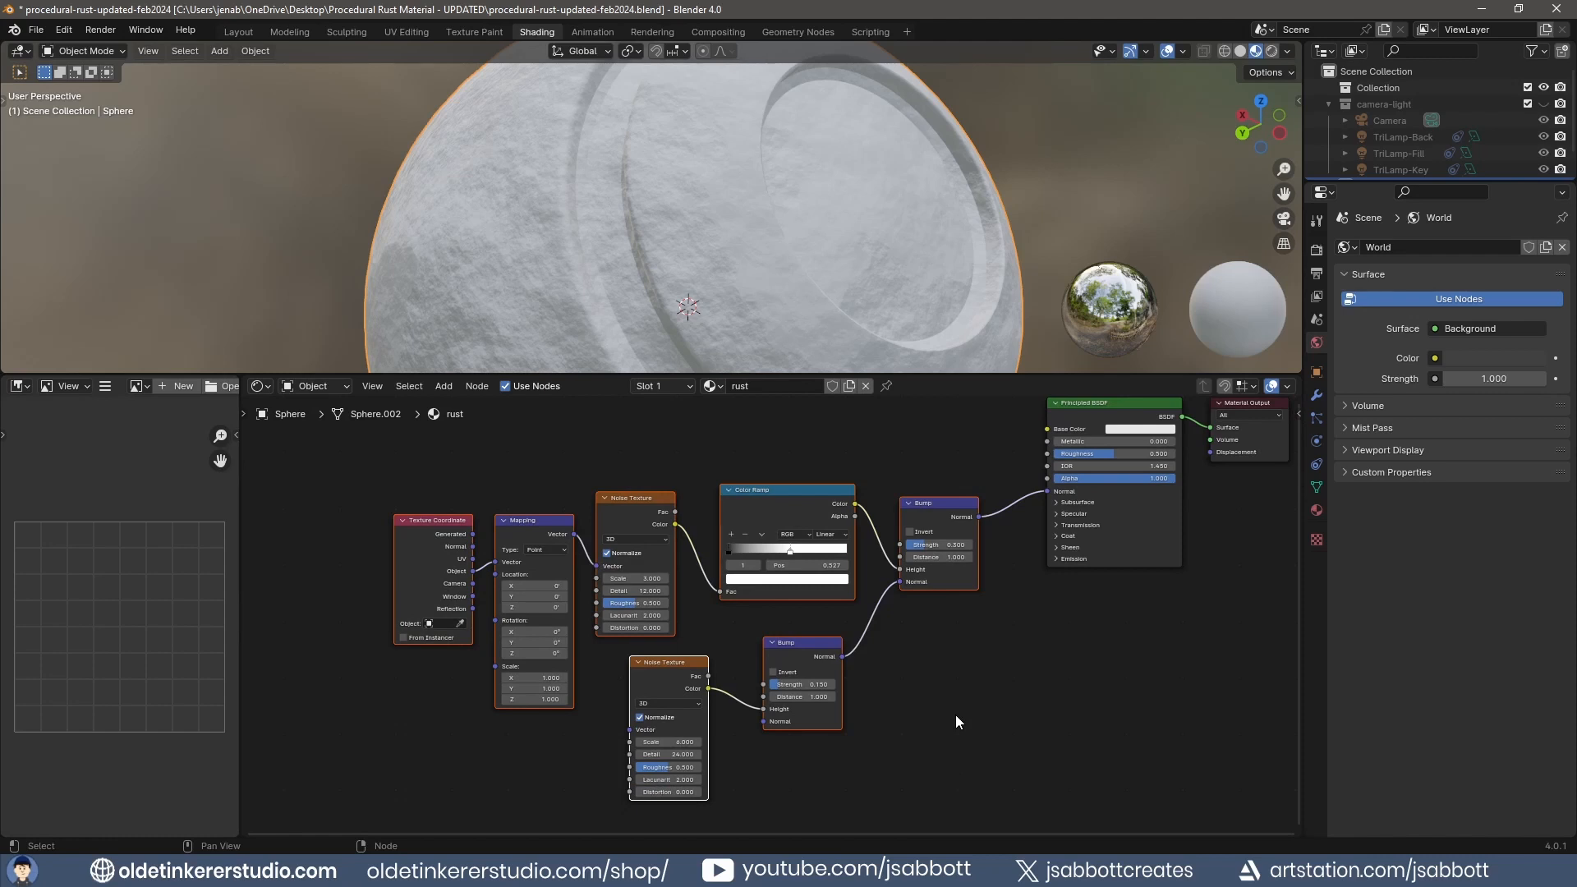
{"action": "key", "text": "ctrl+j"}
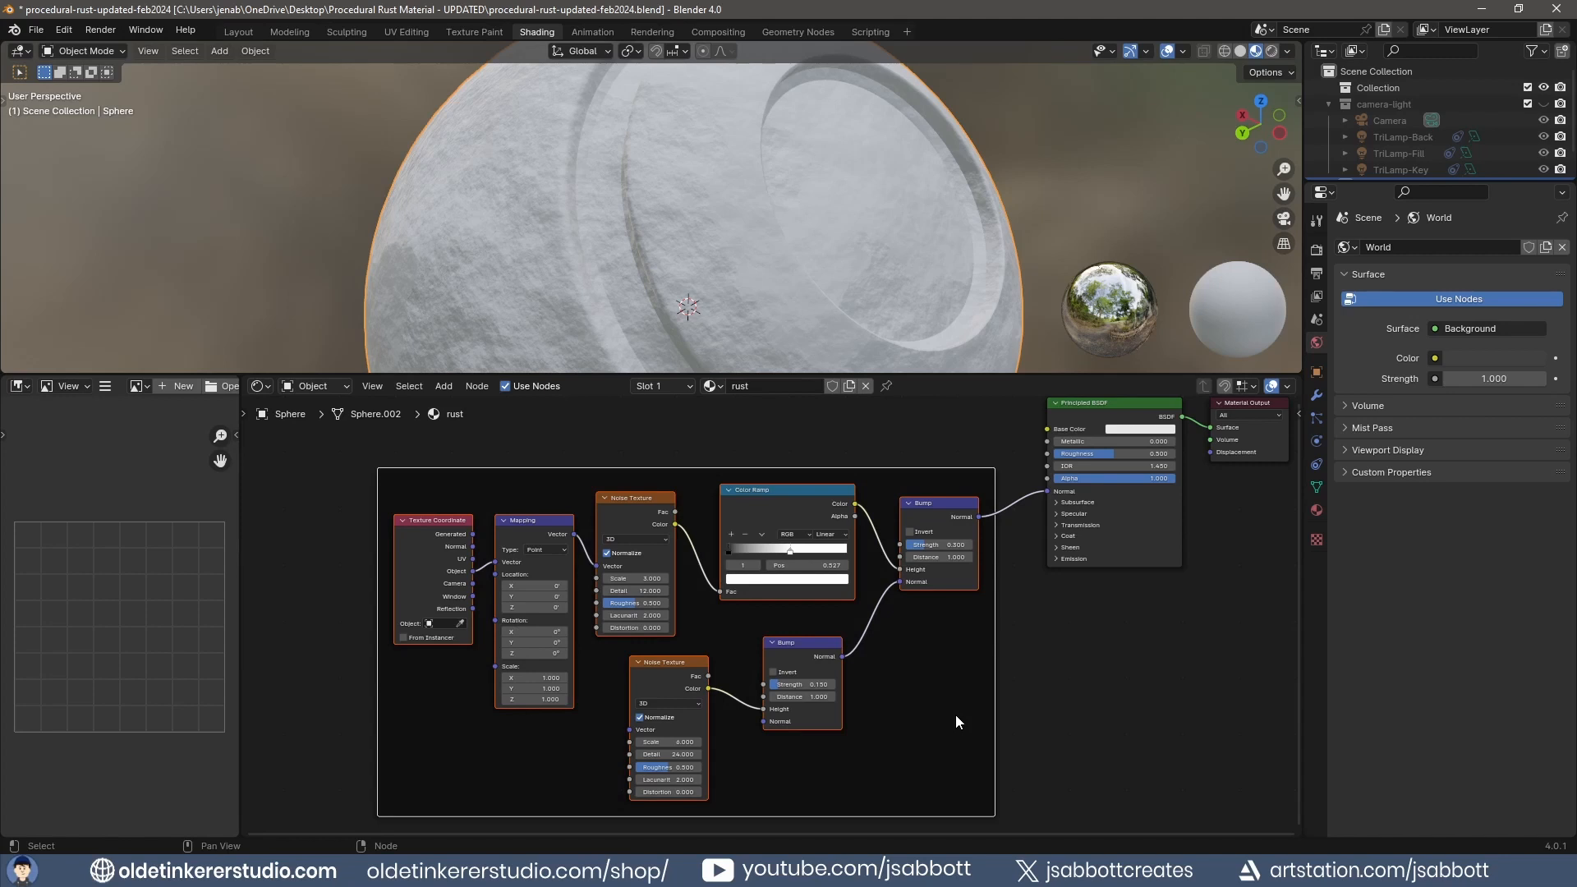
{"action": "right_click", "coordinate": [956, 718]}
{"action": "left_click", "coordinate": [950, 714]}
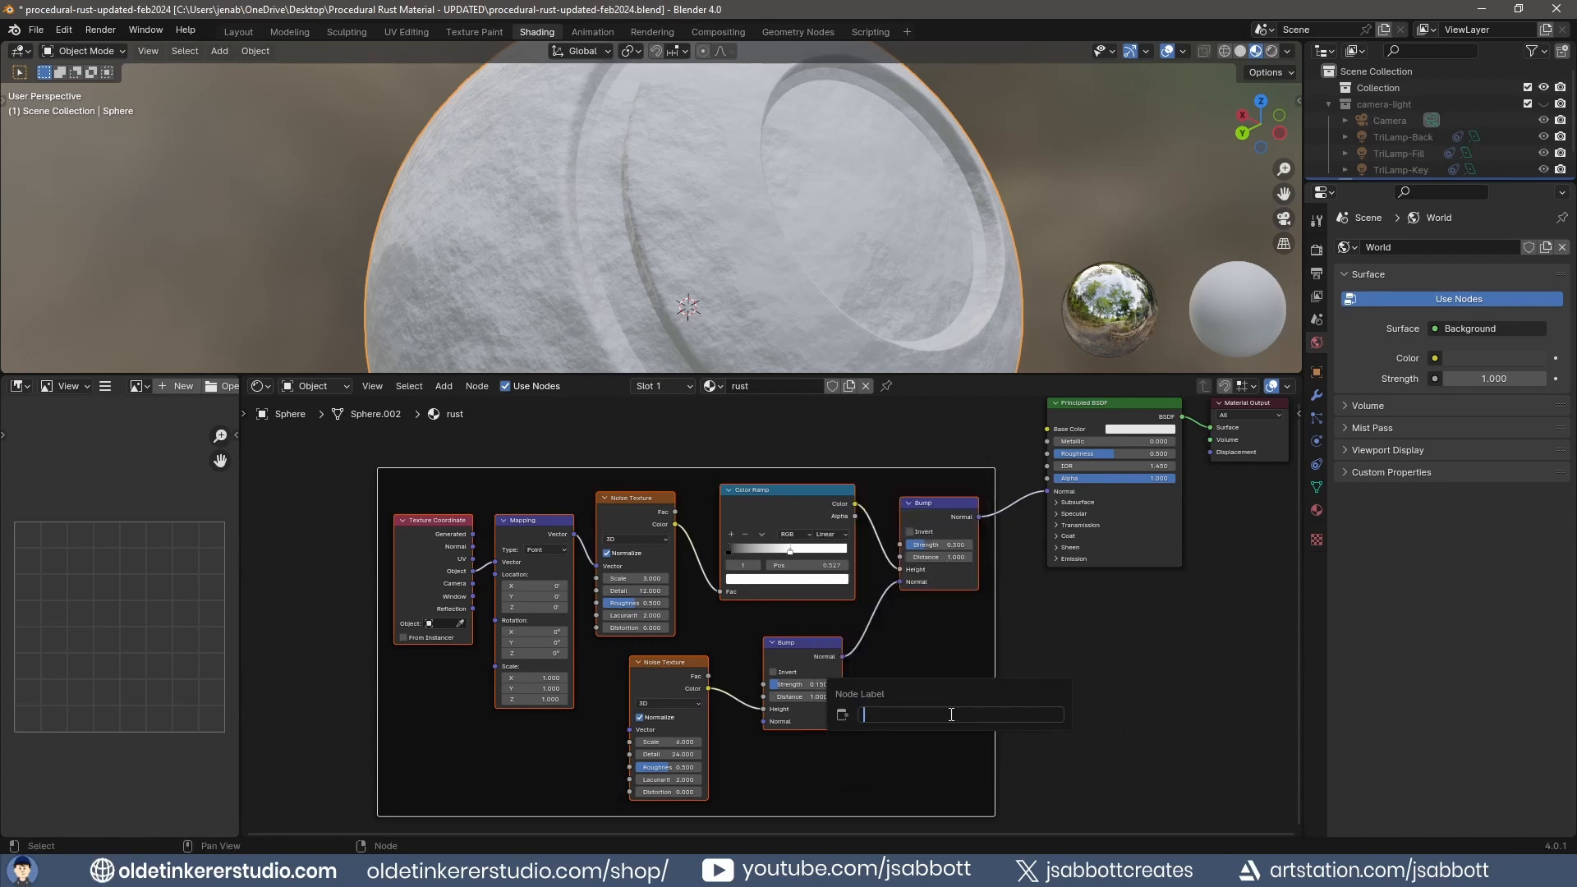
{"action": "type", "text": "rust base"}
{"action": "key", "text": "Return"}
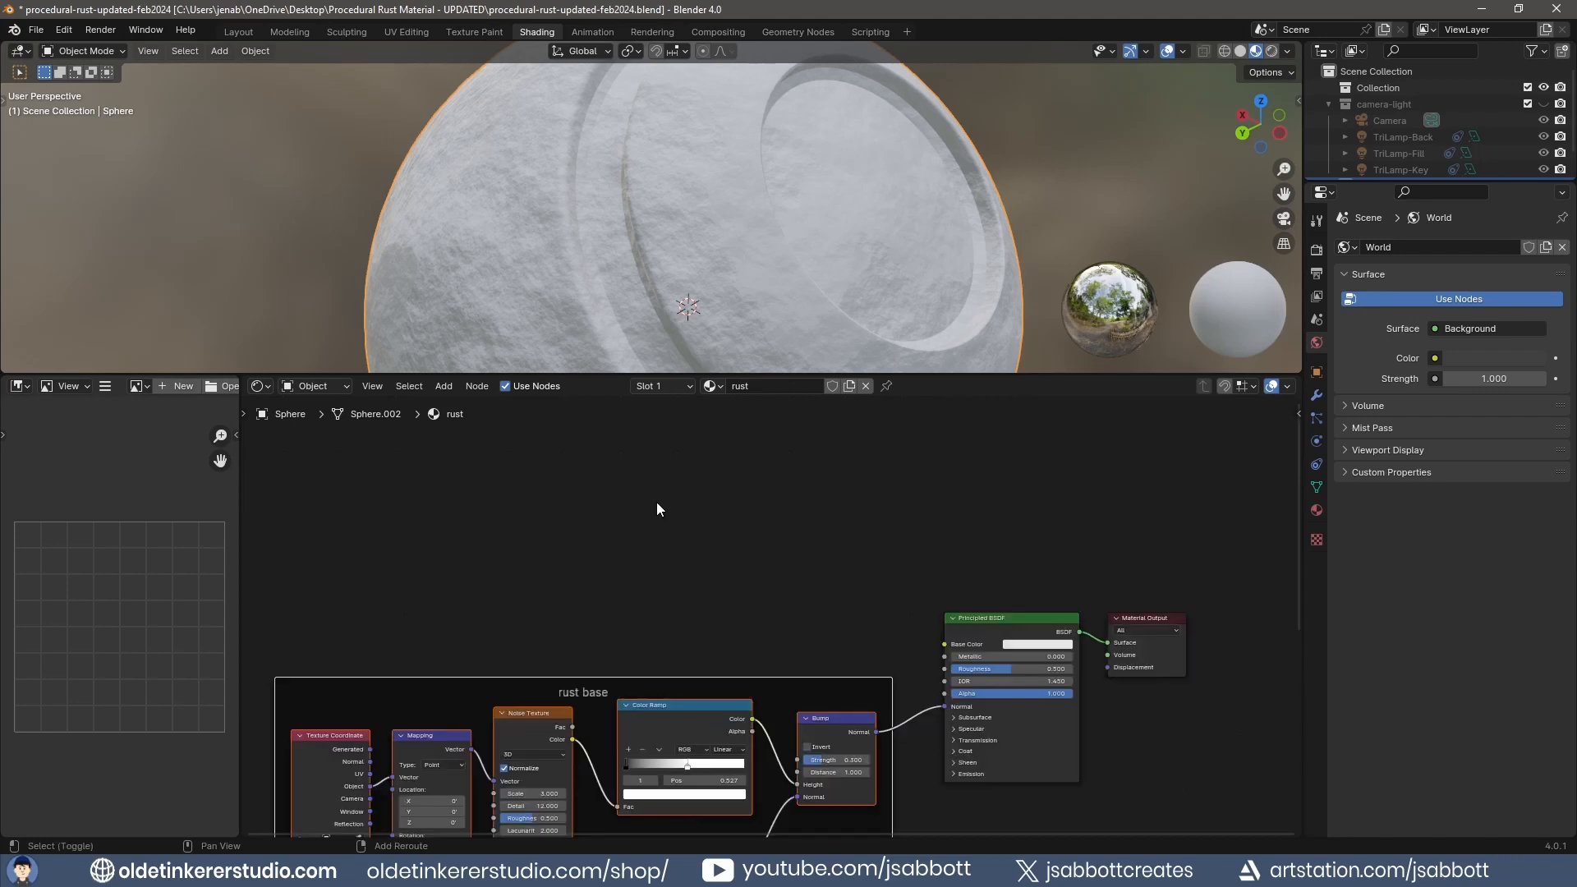
Step: Add a Color Ramp node above the rust base frame and set its white stop to hex 858585
{"action": "key", "text": "shift+a"}
{"action": "mouse_move", "coordinate": [652, 453]}
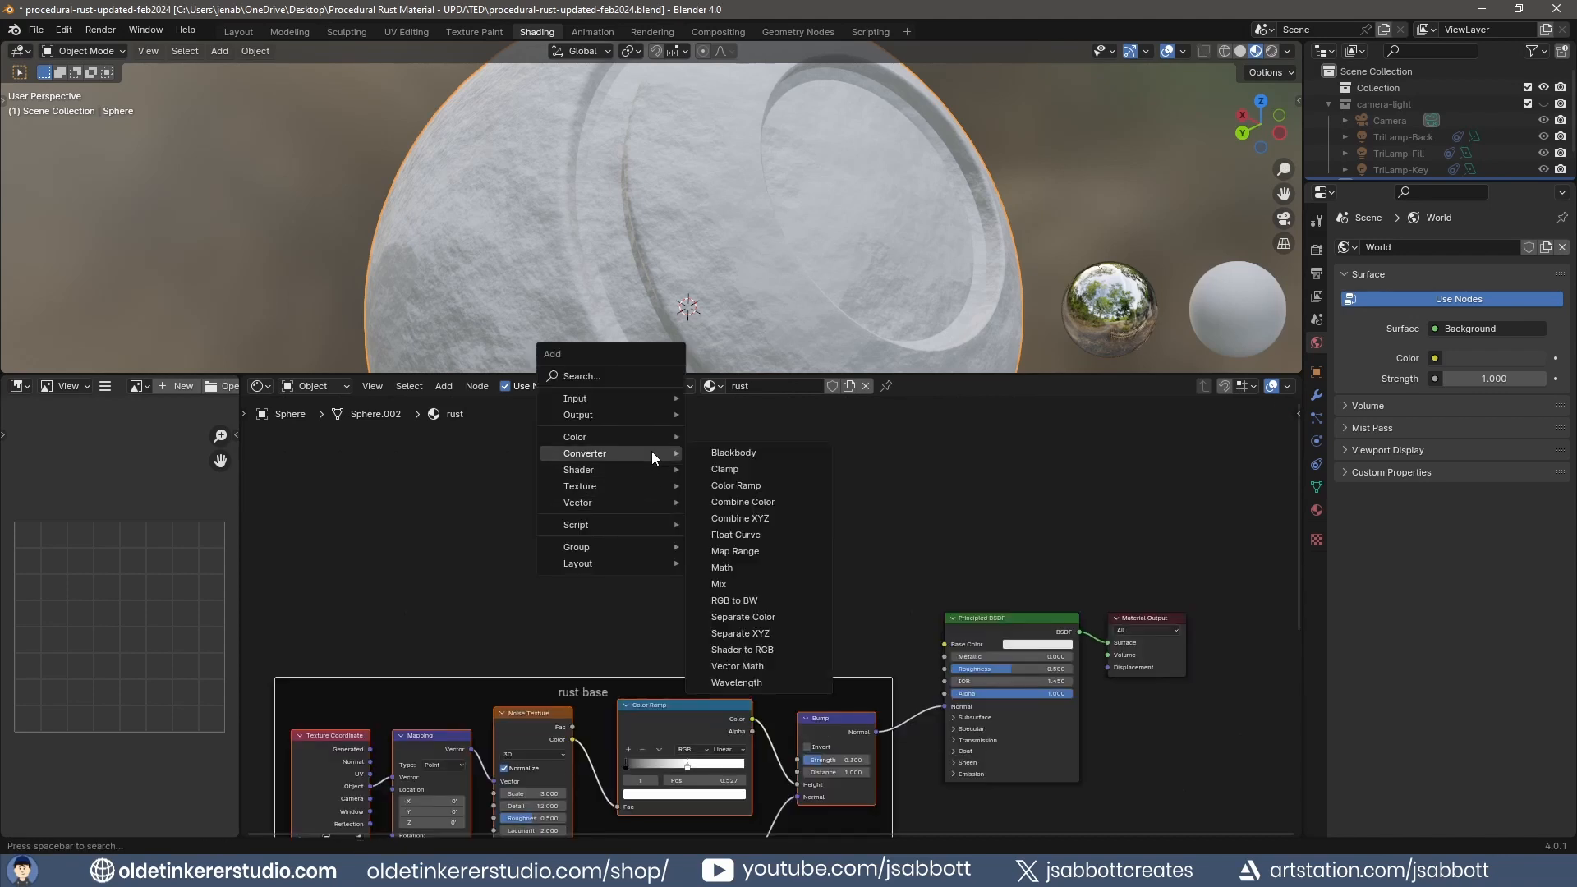
{"action": "left_click", "coordinate": [742, 485]}
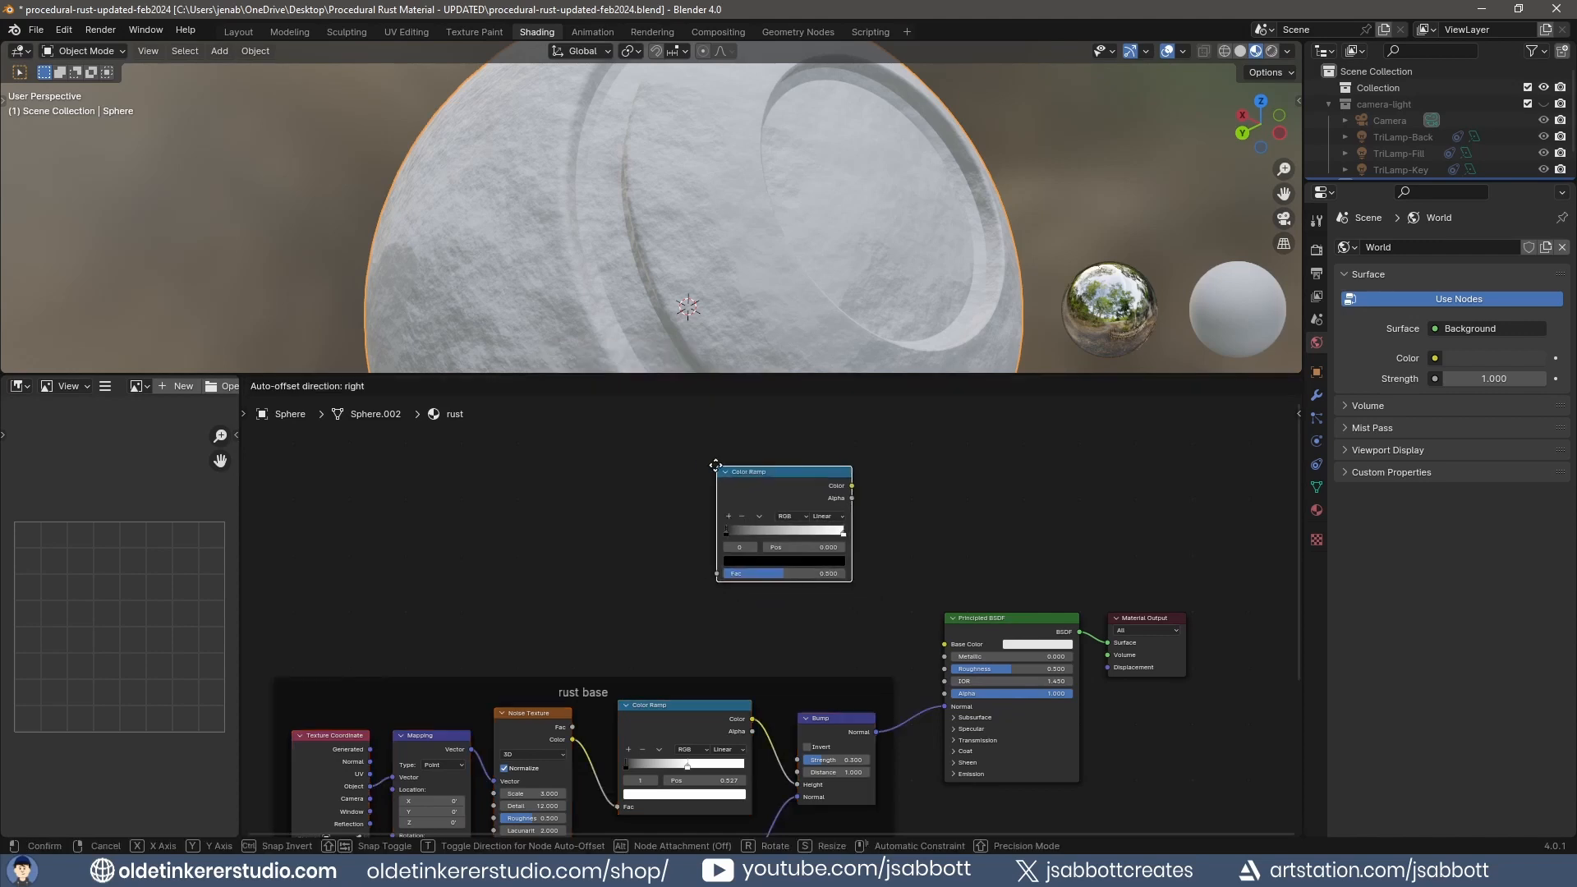
{"action": "left_click", "coordinate": [681, 444]}
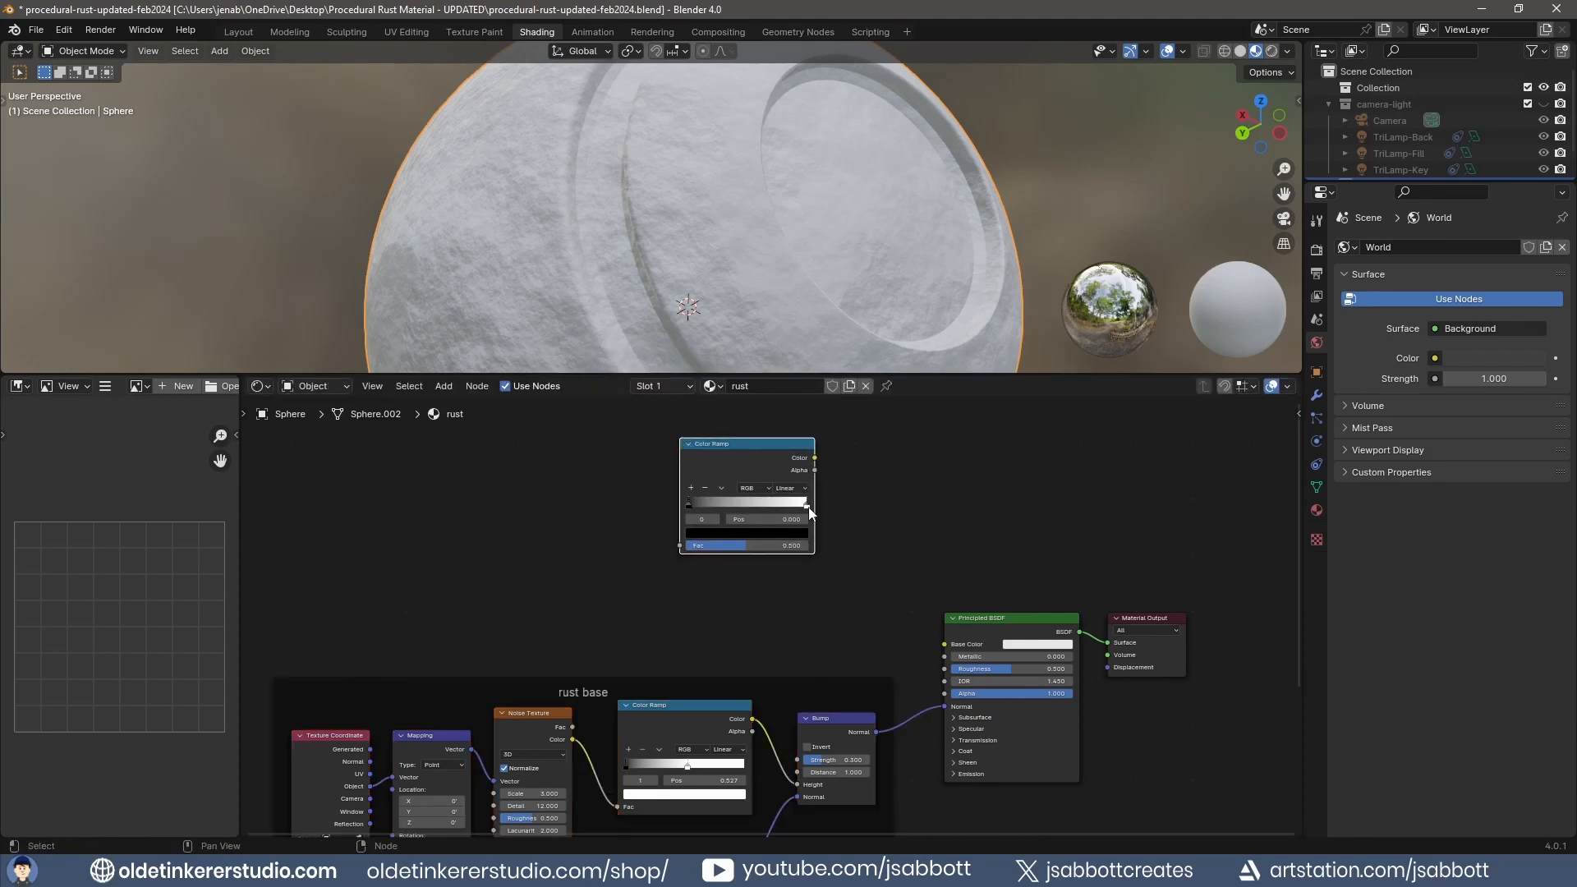
{"action": "left_click", "coordinate": [807, 507]}
{"action": "left_click", "coordinate": [780, 533]}
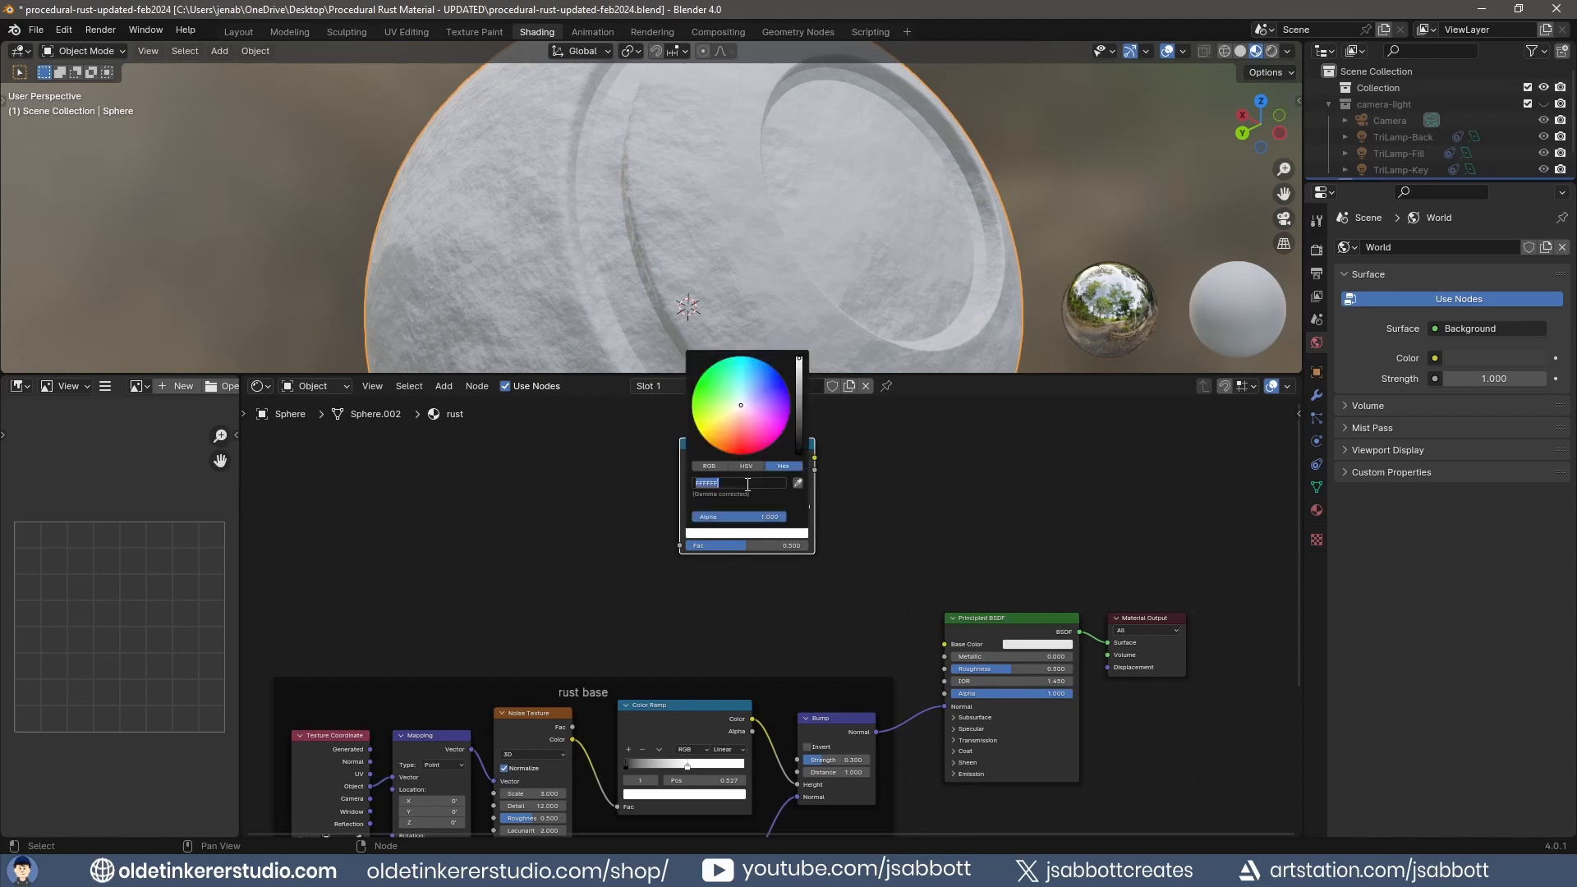
{"action": "type", "text": "858585"}
{"action": "key", "text": "Return"}
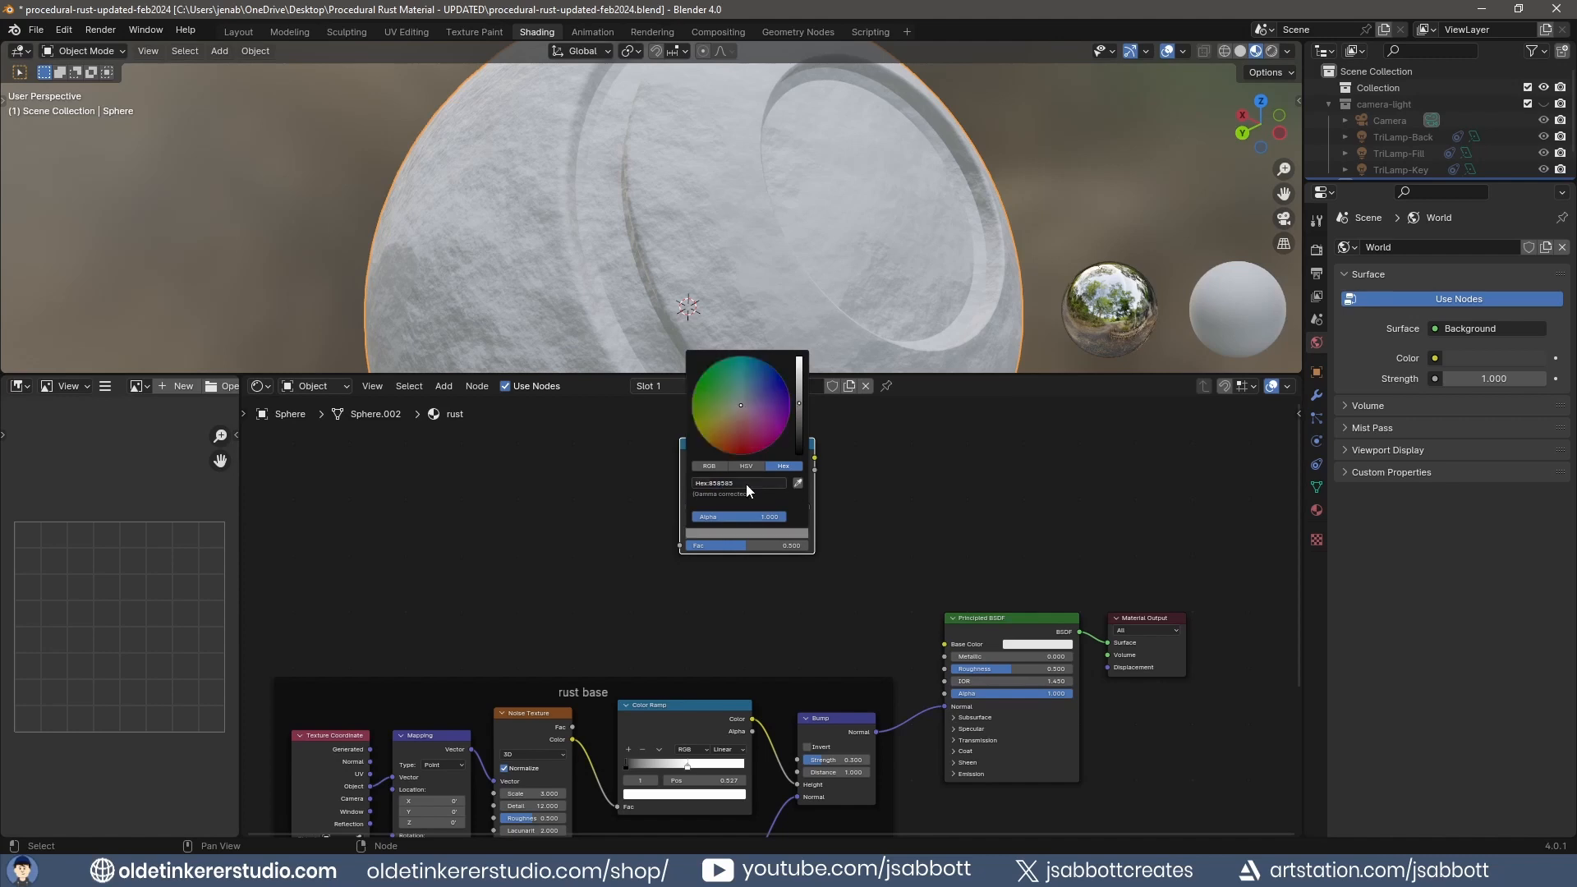
Step: Connect the new Color Ramp to the Principled BSDF's Base Color and move its black stop to 0.405 and grey stop to 0.741
{"action": "left_click_drag", "start_coordinate": [816, 457], "coordinate": [944, 644]}
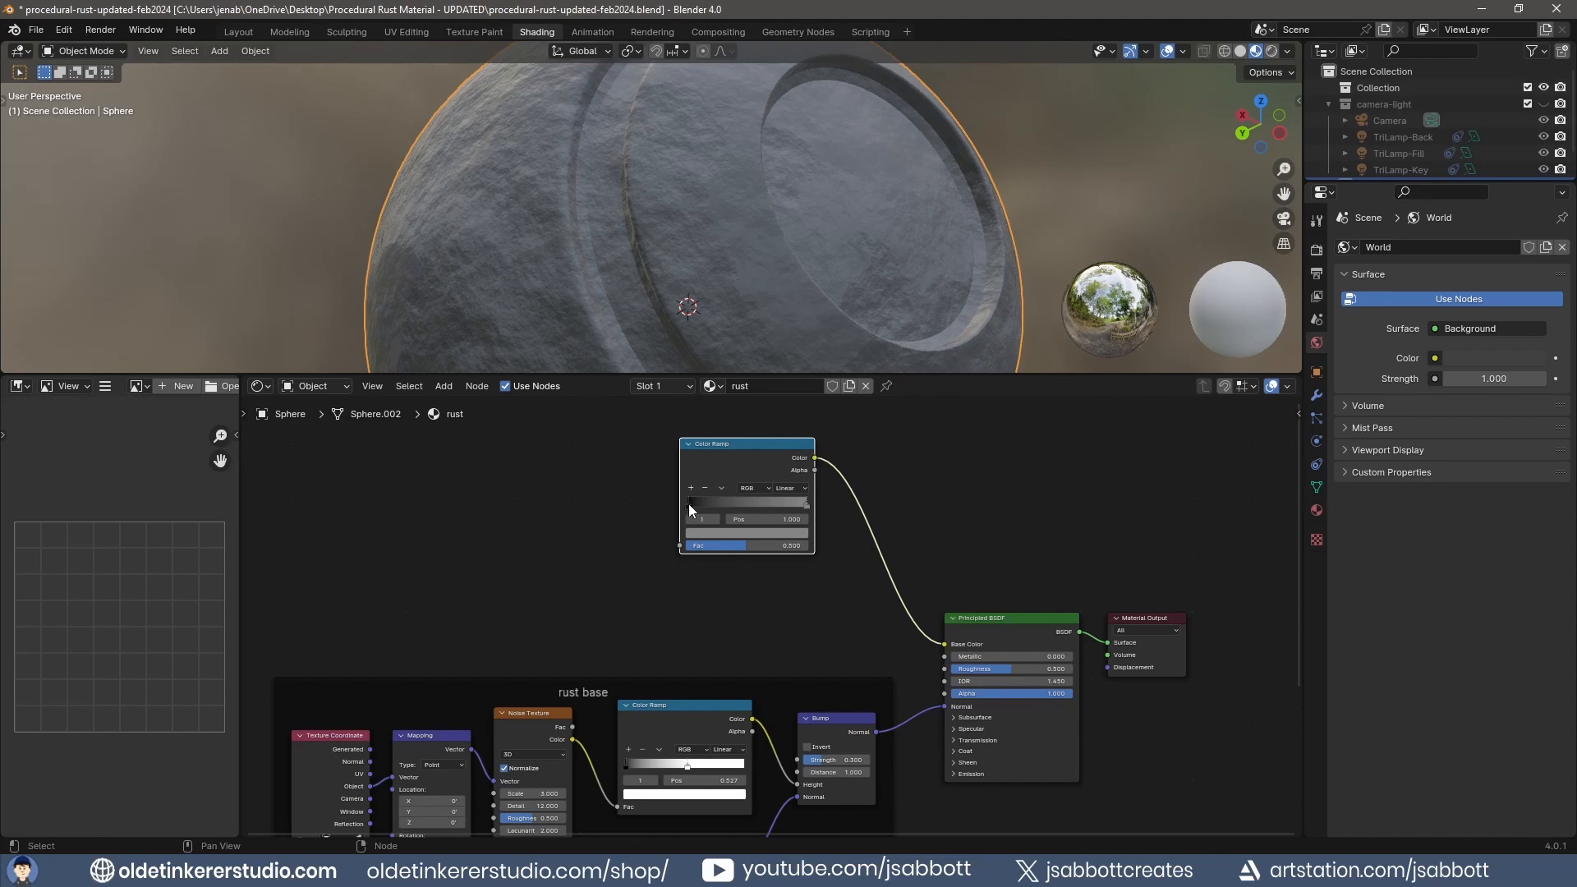
{"action": "left_click", "coordinate": [688, 505]}
{"action": "scroll", "coordinate": [742, 504], "scroll_direction": "up", "scroll_amount": 1}
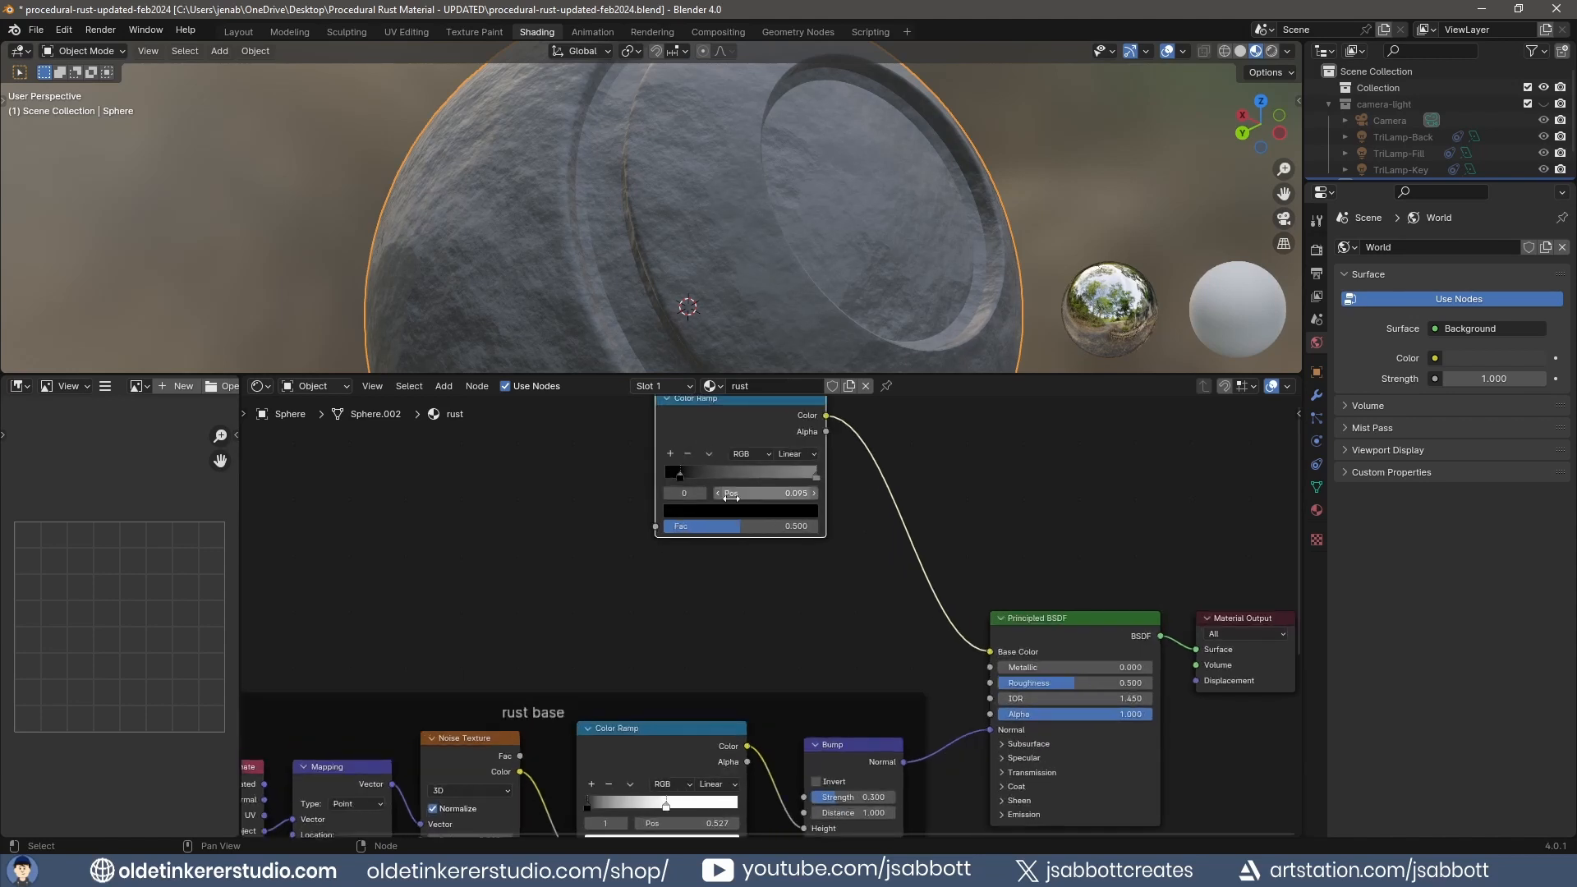
{"action": "left_click_drag", "start_coordinate": [678, 476], "coordinate": [715, 476]}
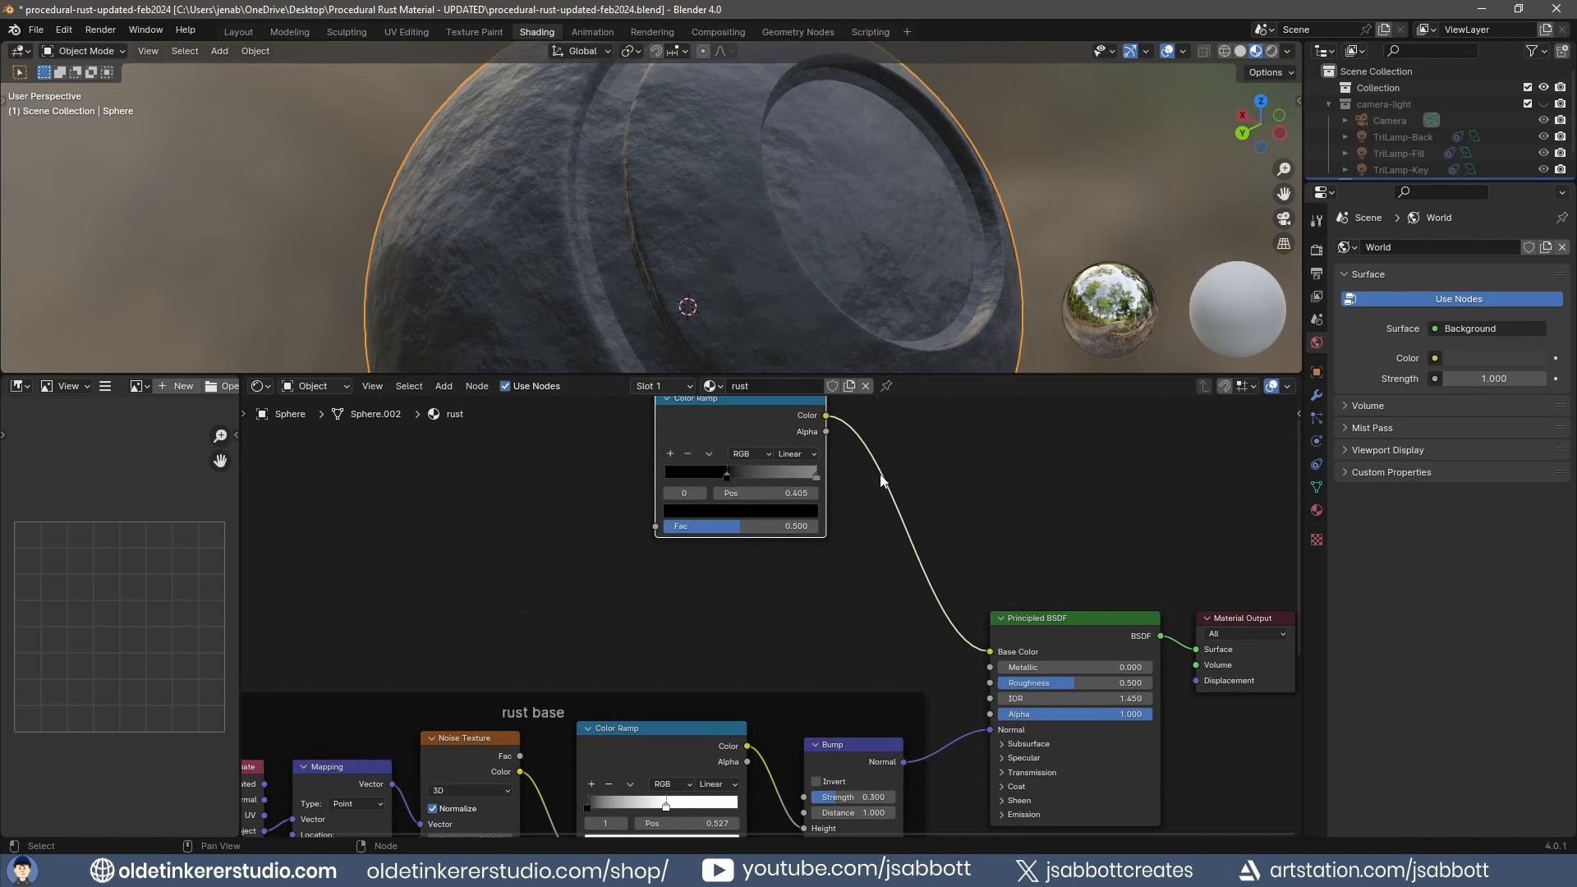
{"action": "left_click", "coordinate": [817, 476]}
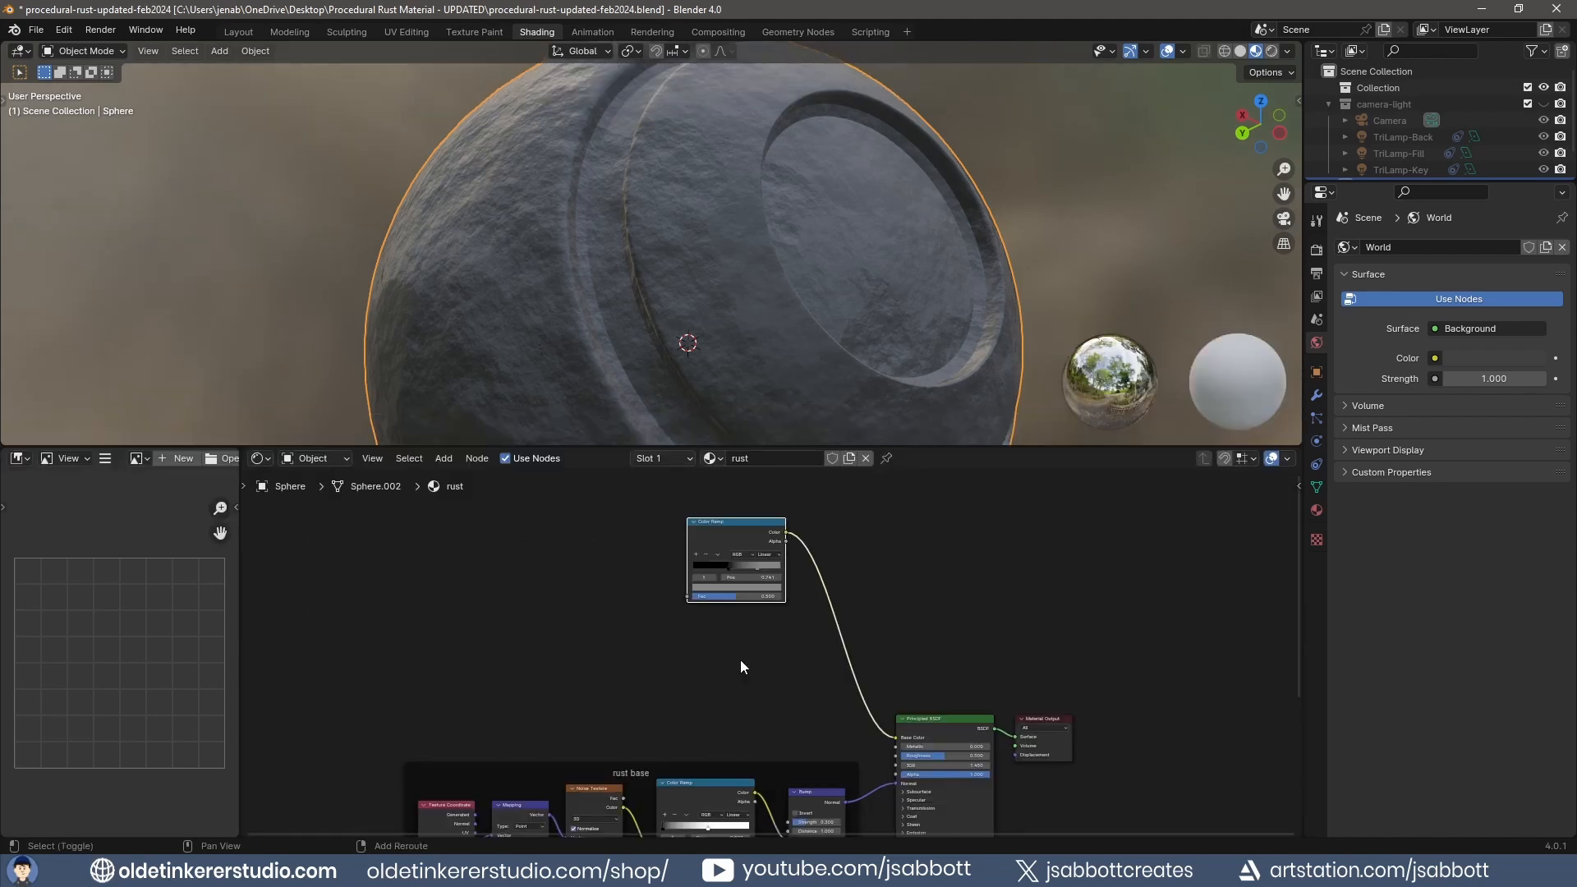
Step: Add a second Color Ramp below the first and wire it between the upper Noise Texture's Color and the Principled BSDF's Base Color
{"action": "key", "text": "shift+a"}
{"action": "mouse_move", "coordinate": [741, 661]}
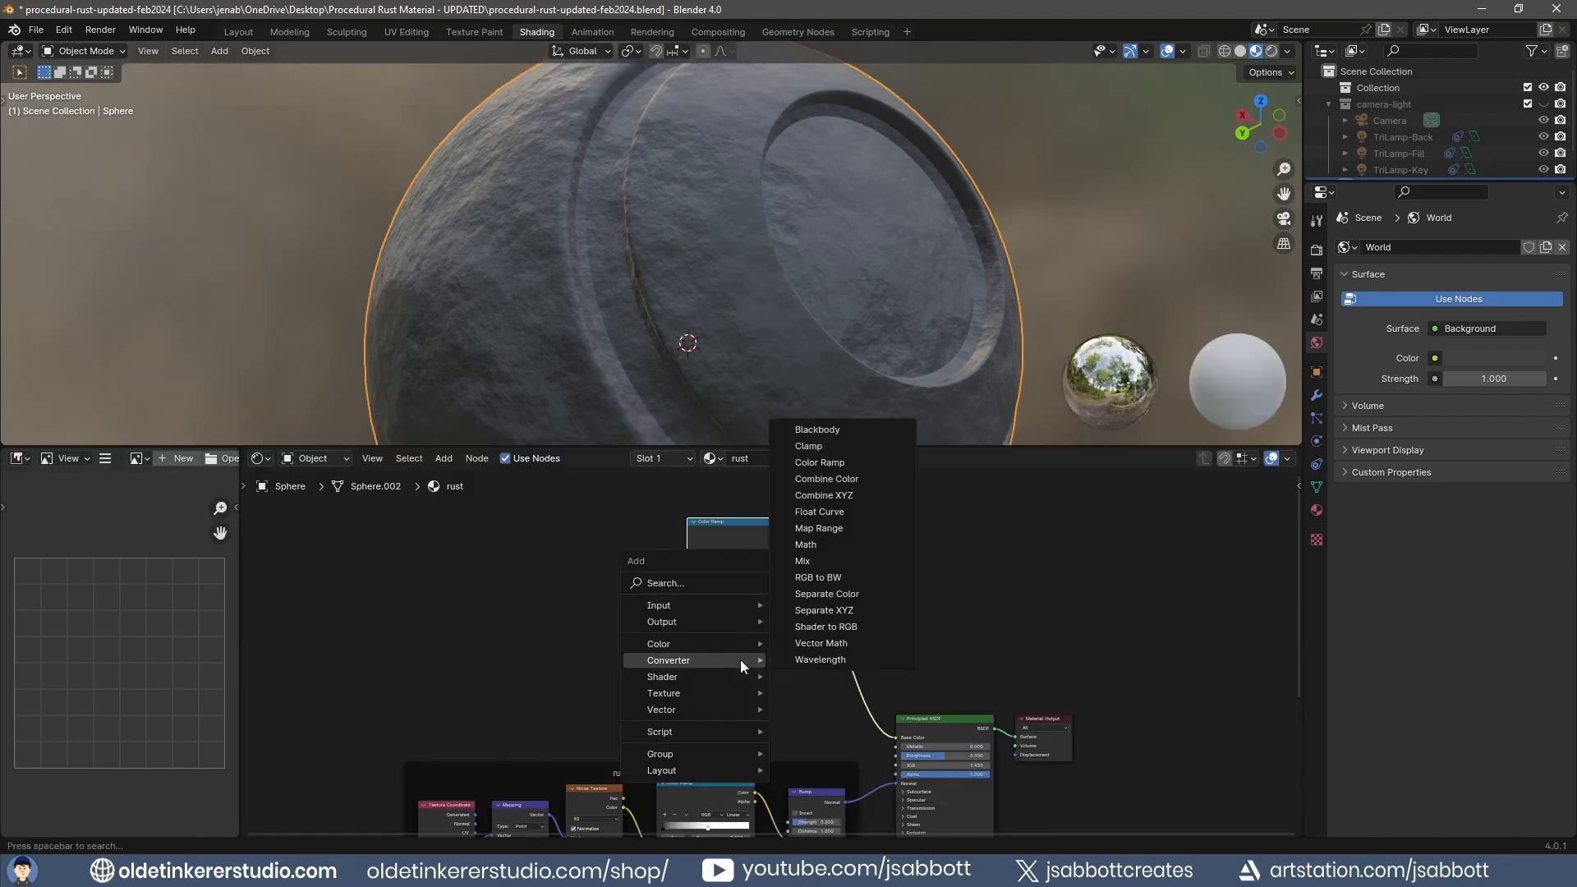
{"action": "left_click", "coordinate": [857, 465]}
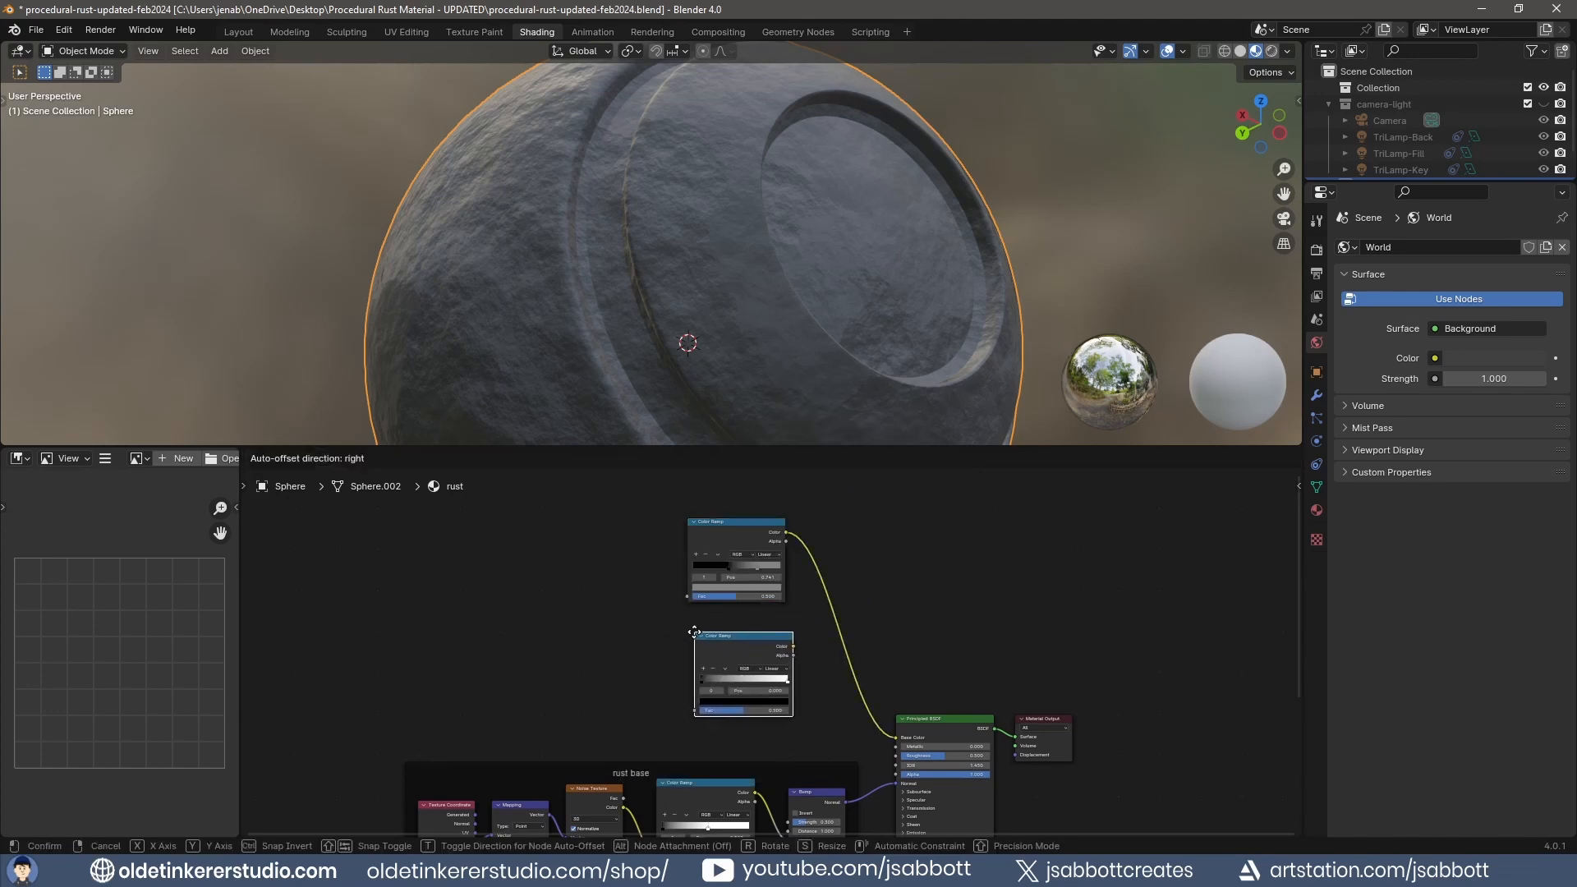
{"action": "left_click", "coordinate": [696, 634]}
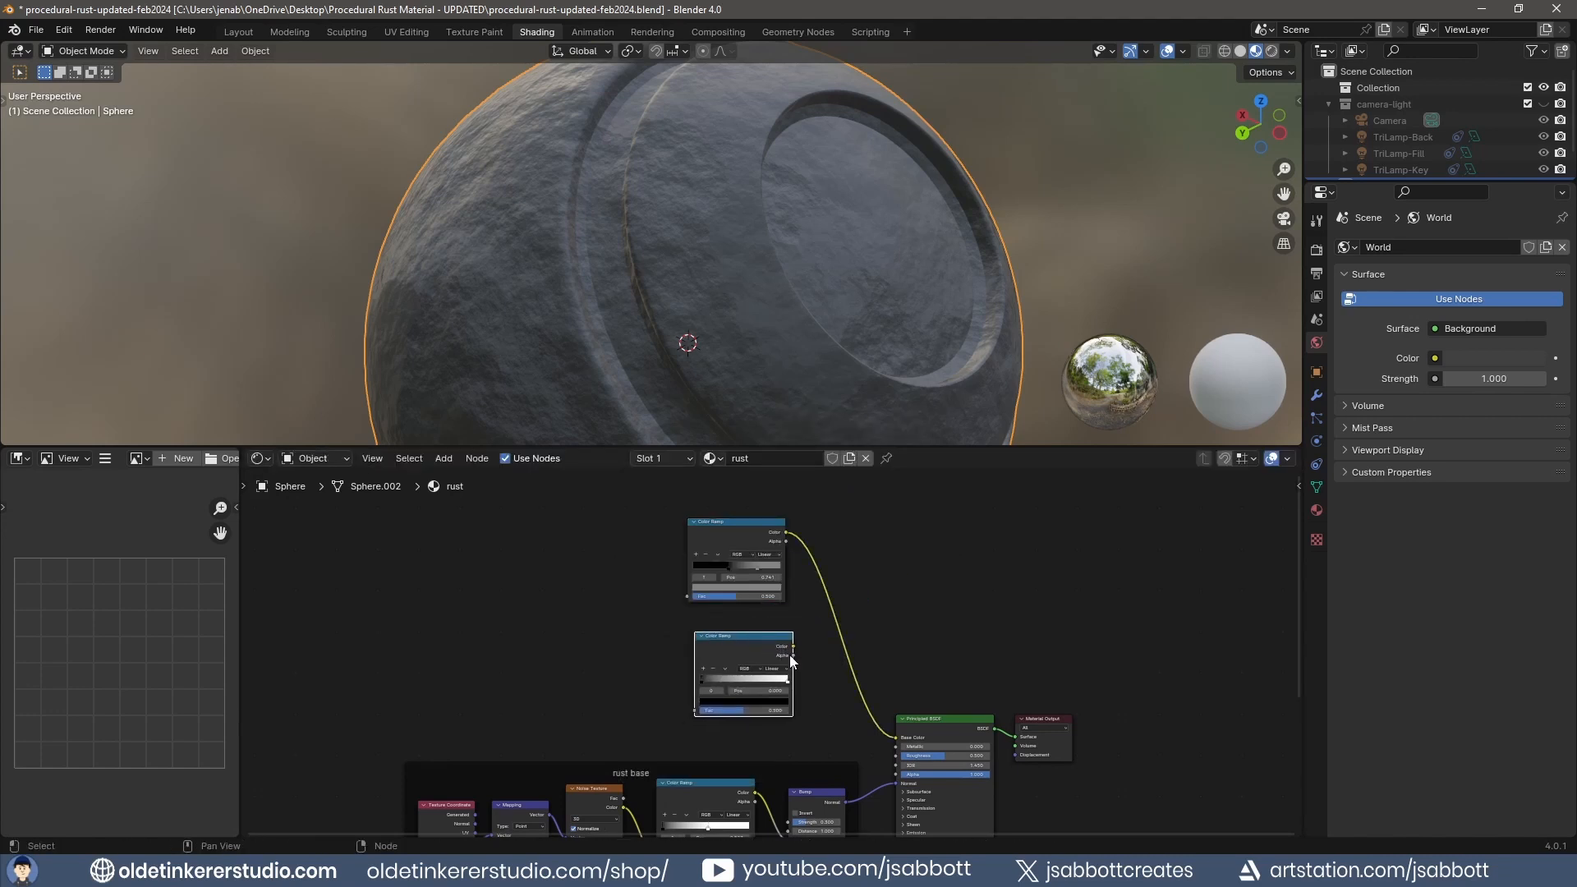
{"action": "left_click_drag", "start_coordinate": [794, 648], "coordinate": [895, 737]}
{"action": "scroll", "coordinate": [613, 651], "scroll_direction": "up", "scroll_amount": 3}
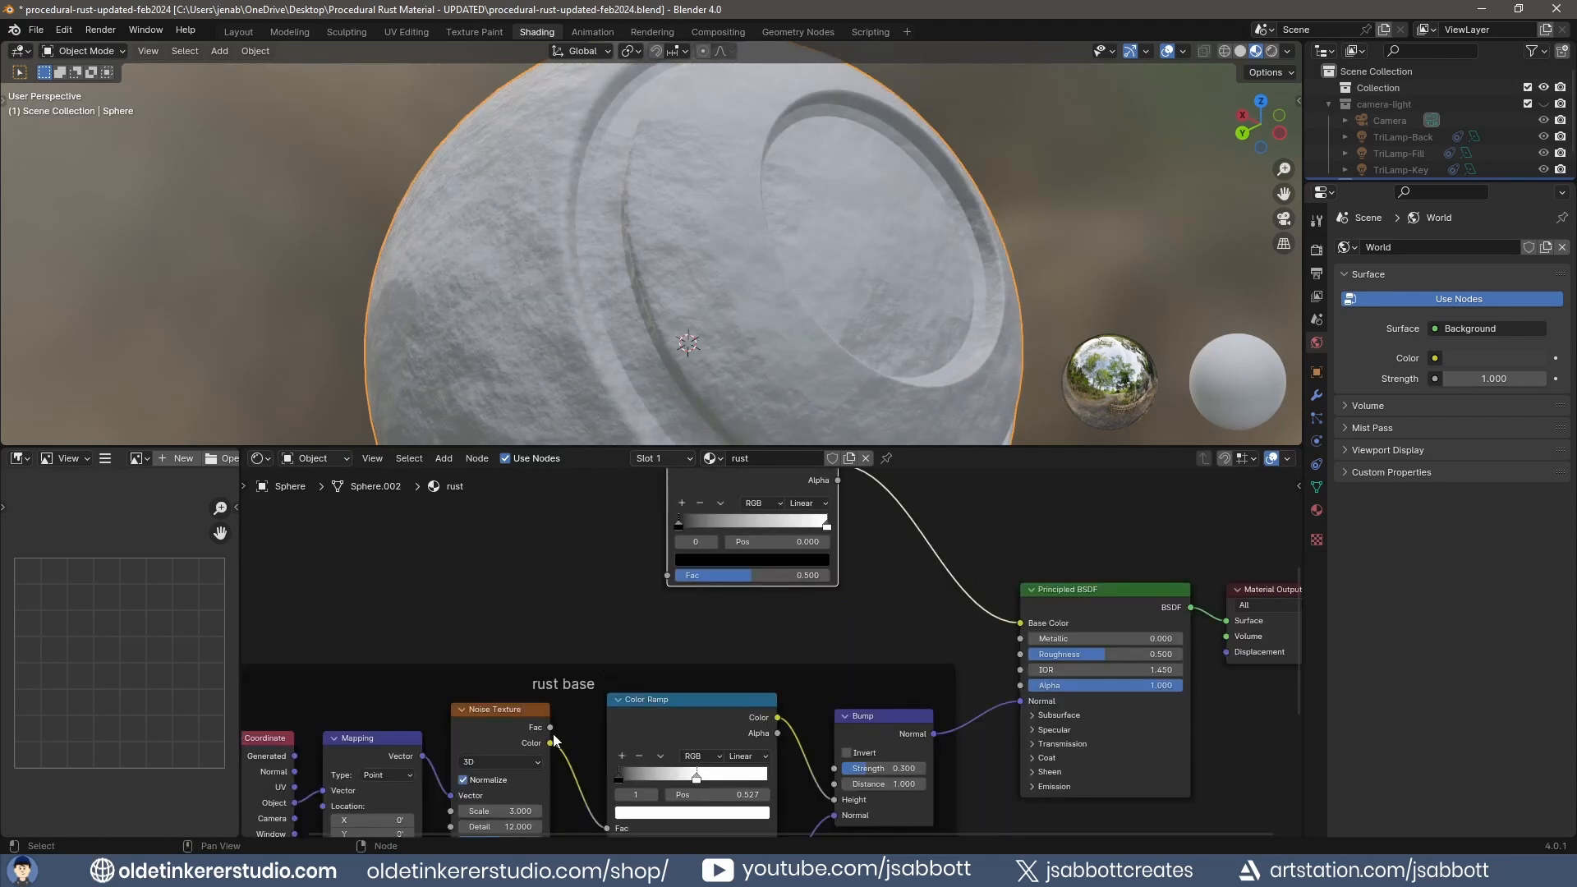
{"action": "left_click_drag", "start_coordinate": [550, 743], "coordinate": [667, 575]}
{"action": "middle_click_drag", "start_coordinate": [568, 554], "coordinate": [553, 632], "text": "shift"}
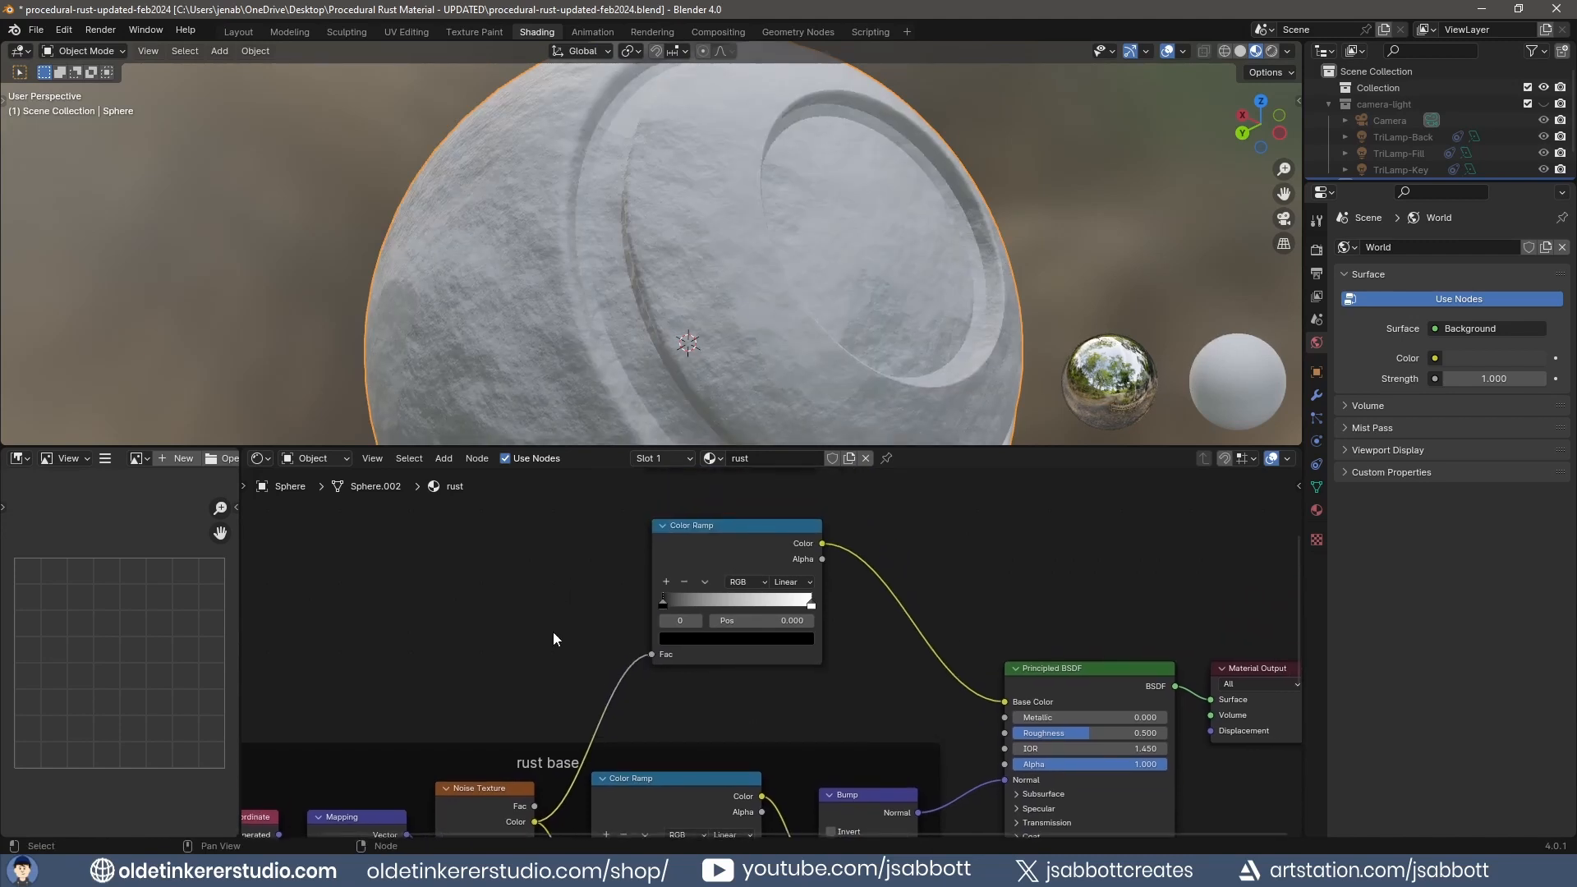
Step: Set the Principled BSDF's Metallic value to 1
{"action": "left_click", "coordinate": [1066, 718]}
{"action": "type", "text": "1"}
{"action": "key", "text": "Return"}
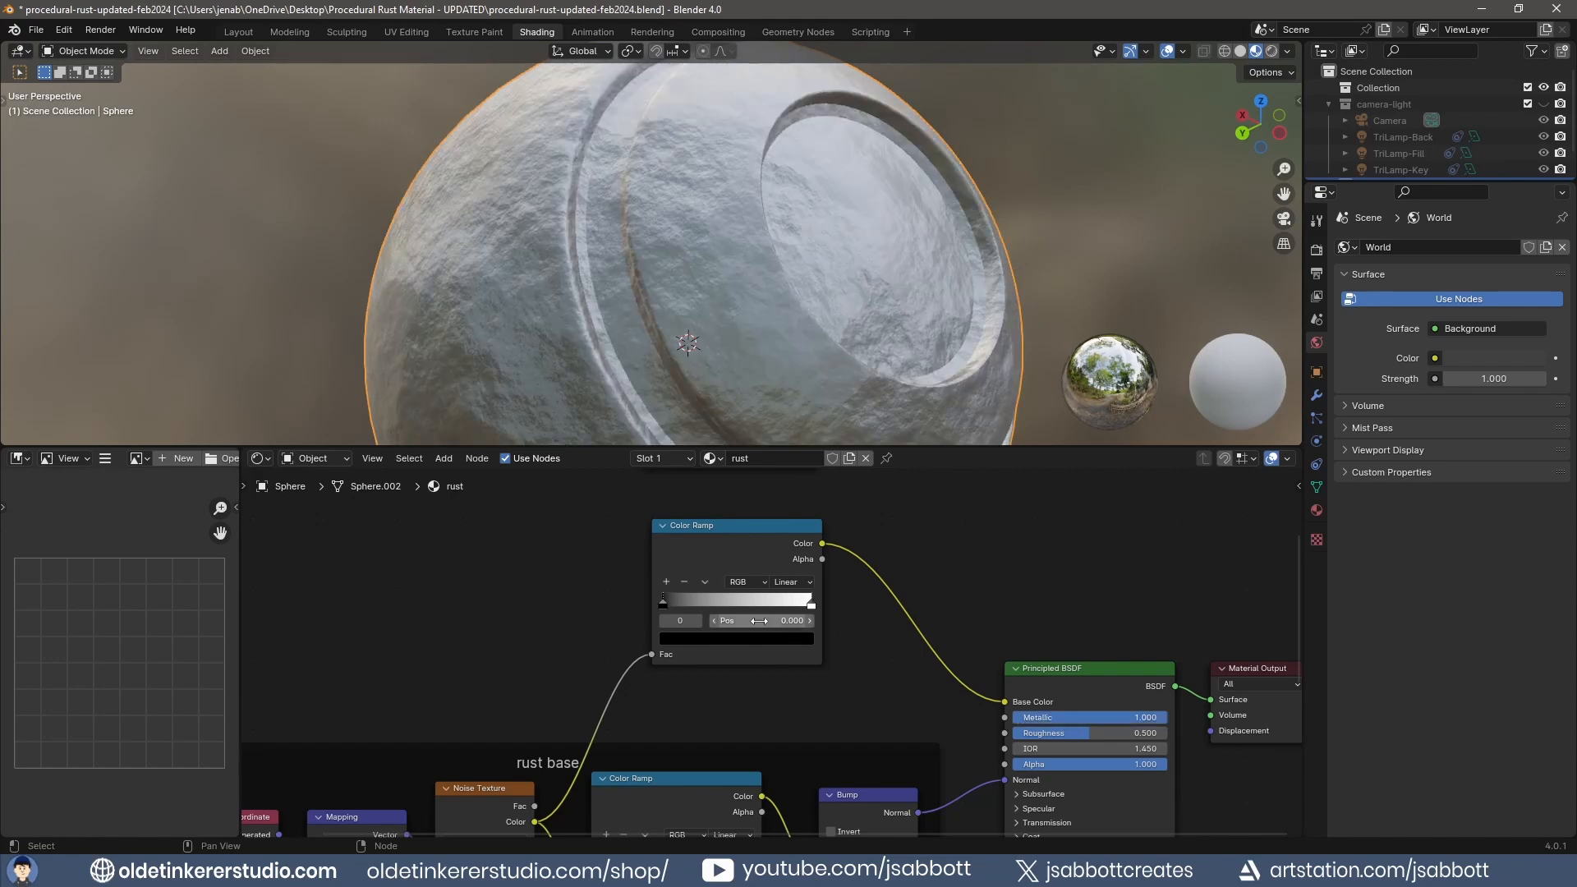
Step: Add a middle stop to the second Color Ramp, color it hex B7200E and darken it to a deeper red
{"action": "left_click", "coordinate": [666, 581]}
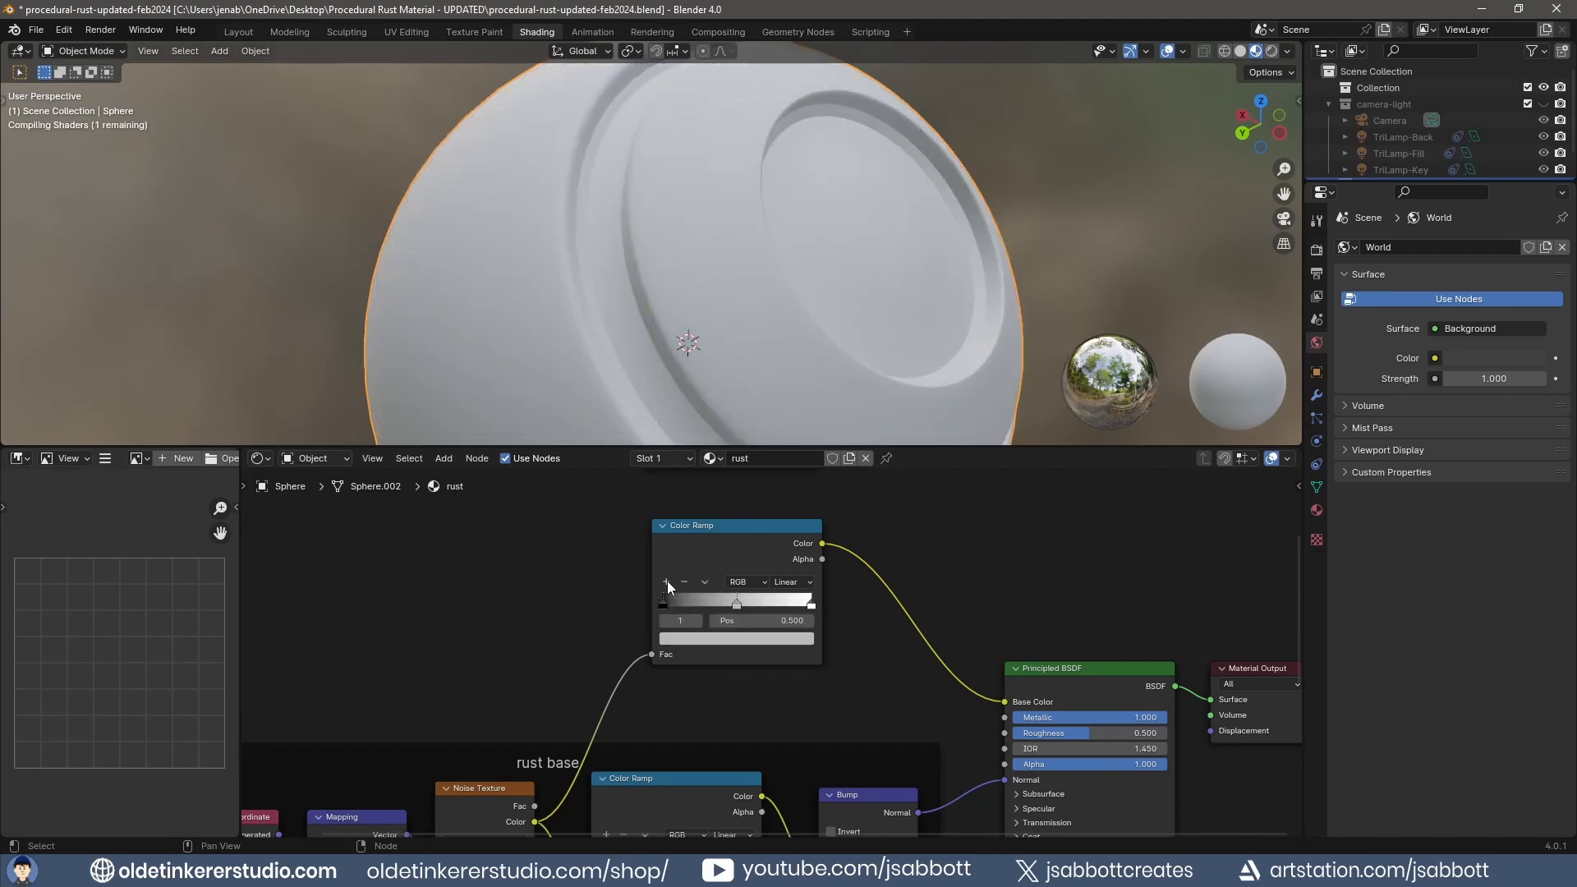
{"action": "left_click", "coordinate": [757, 645]}
{"action": "left_click", "coordinate": [767, 575]}
{"action": "type", "text": "b7200e"}
{"action": "key", "text": "Return"}
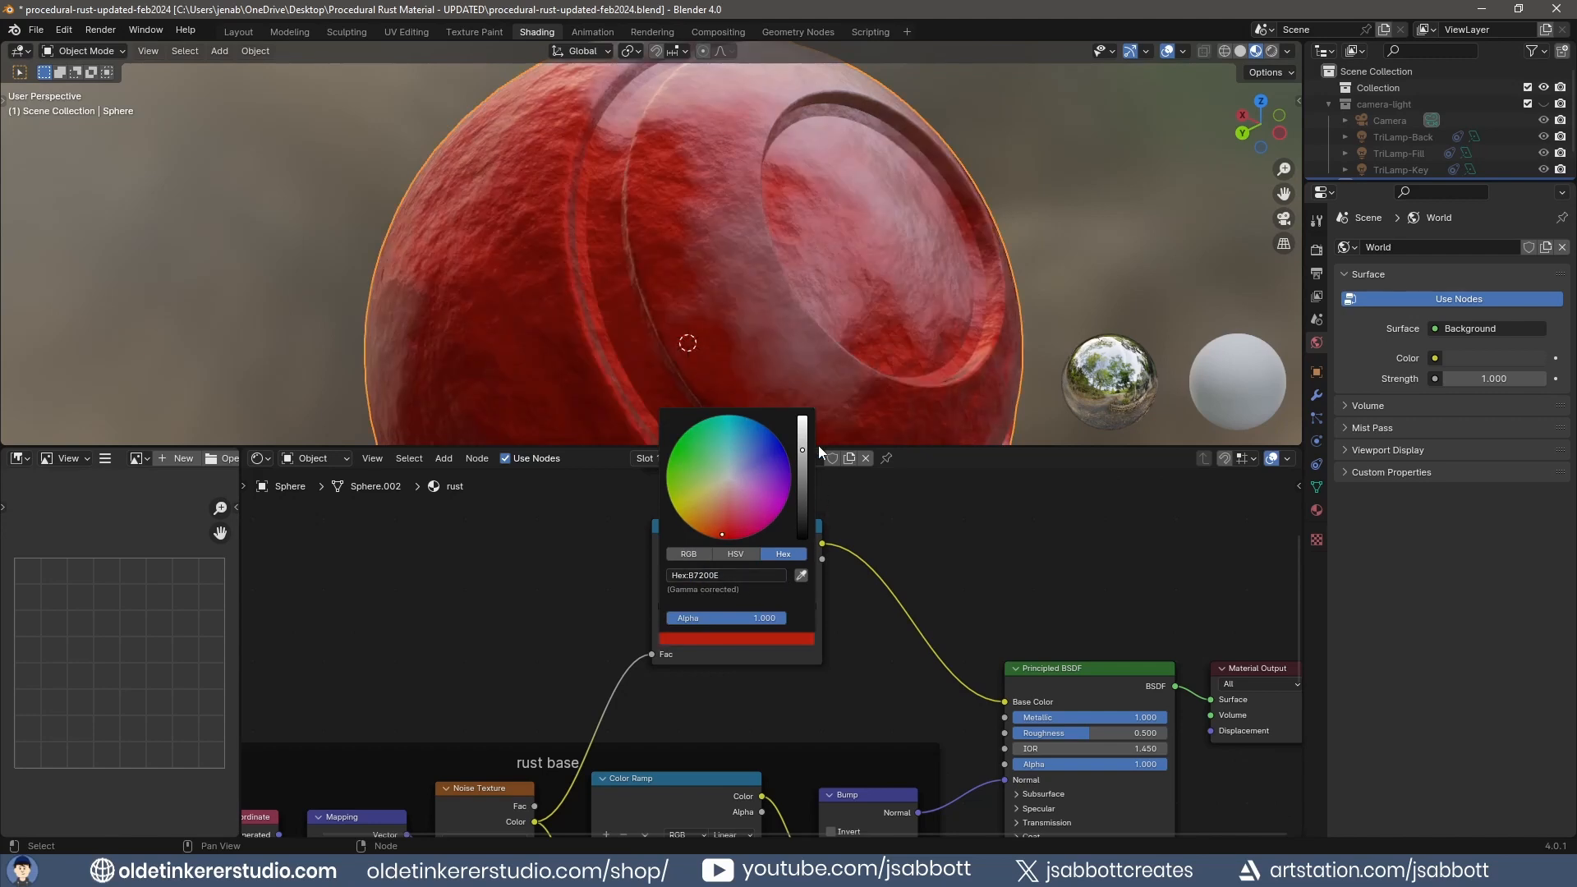
{"action": "left_click_drag", "start_coordinate": [803, 451], "coordinate": [802, 482]}
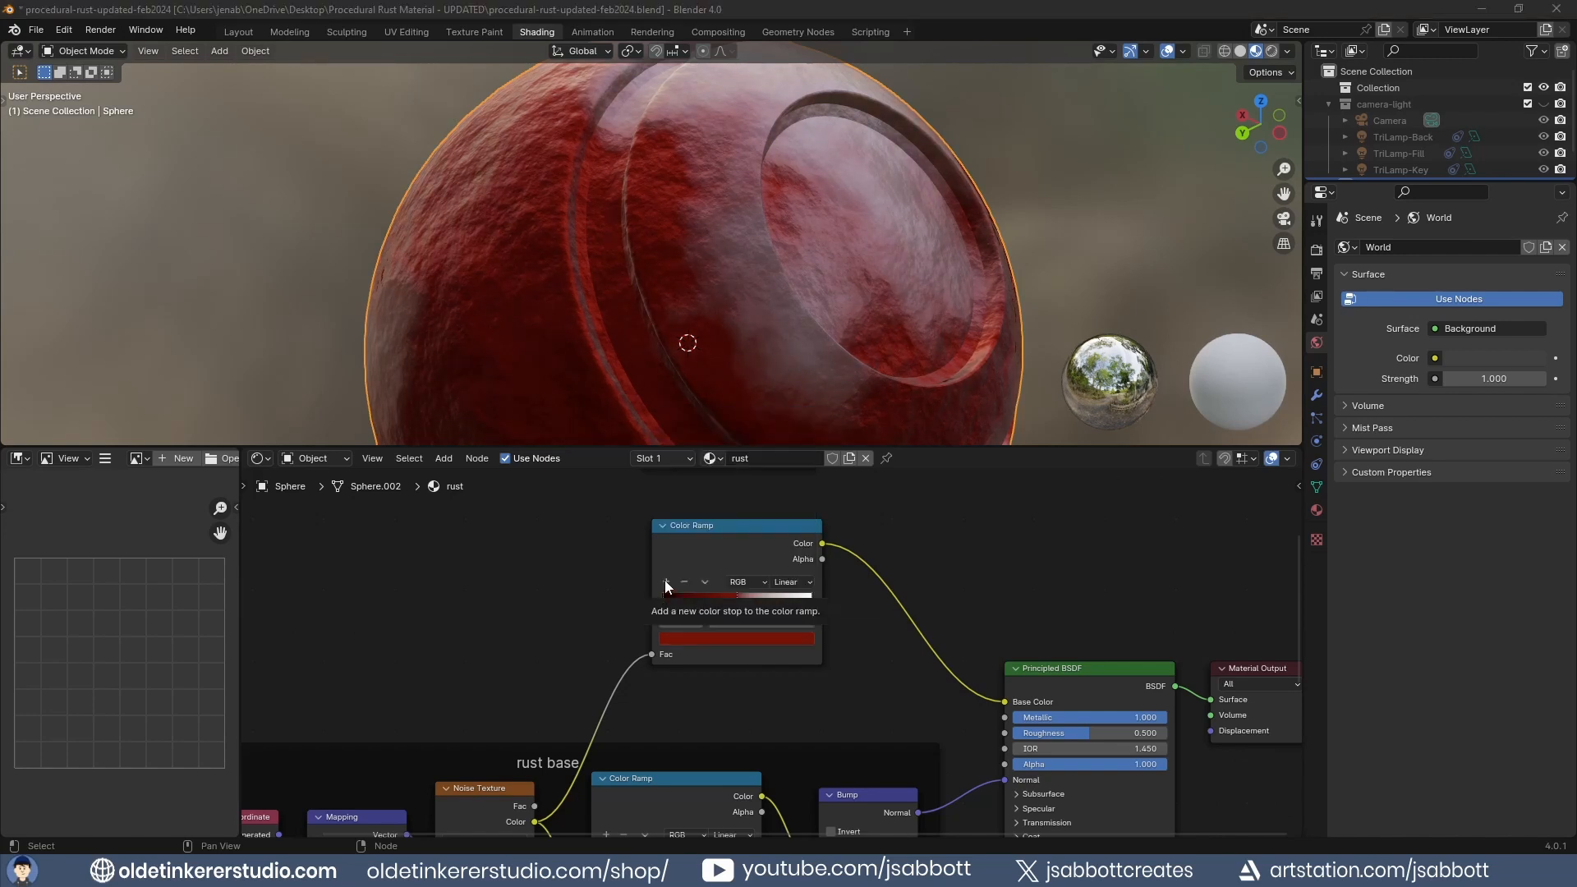
Step: Add another stop between the black and red ones and set its color to hex 724D18
{"action": "left_click", "coordinate": [666, 583]}
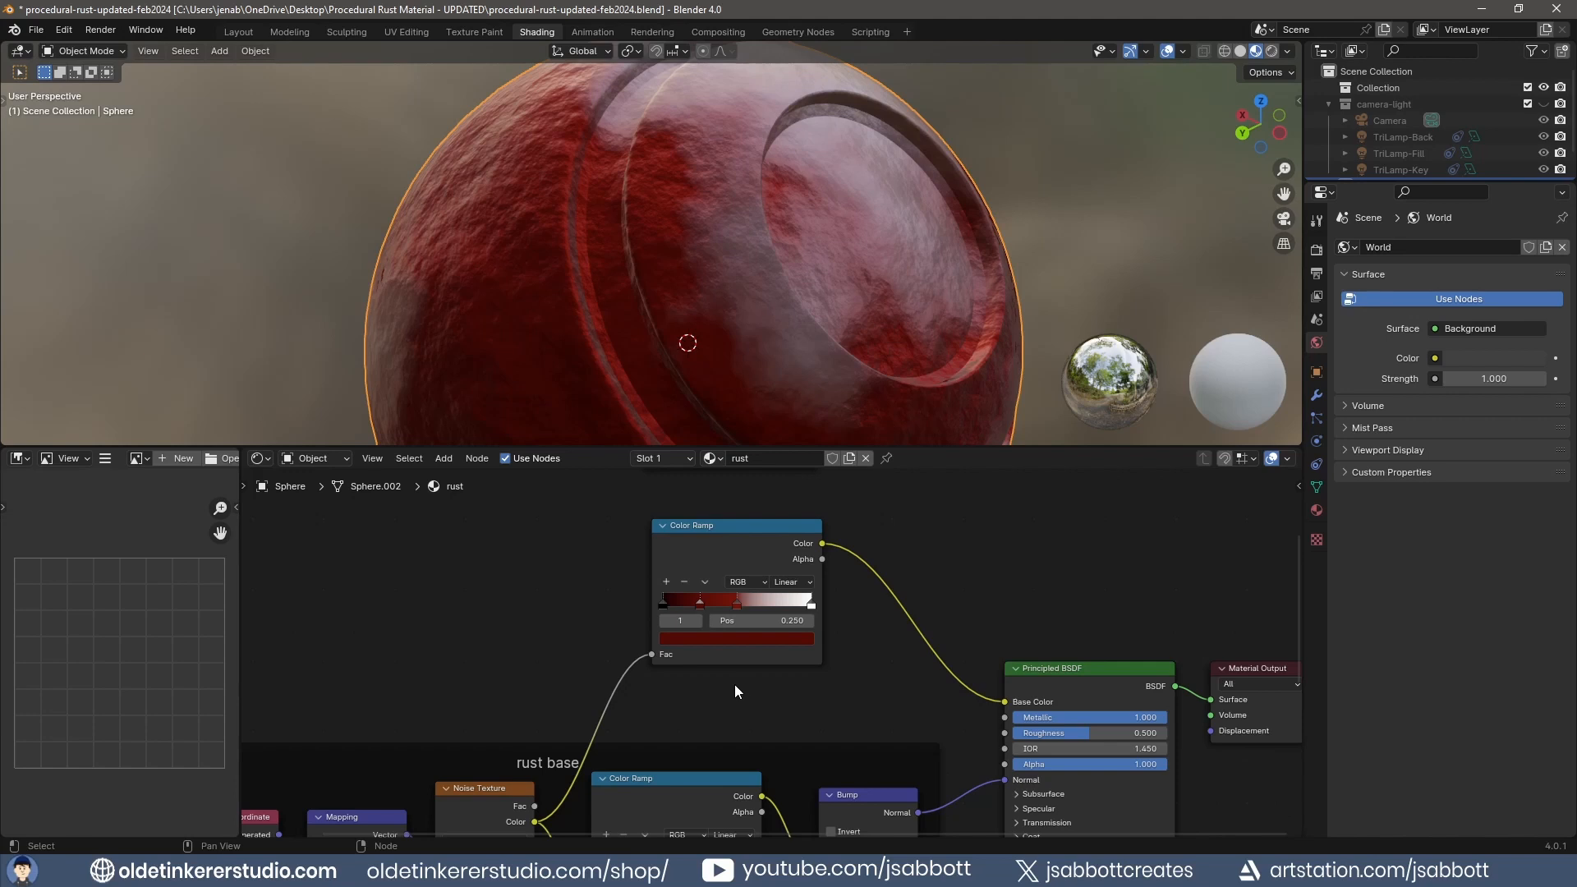
{"action": "left_click", "coordinate": [738, 640]}
{"action": "left_click", "coordinate": [742, 577]}
{"action": "type", "text": "724d1"}
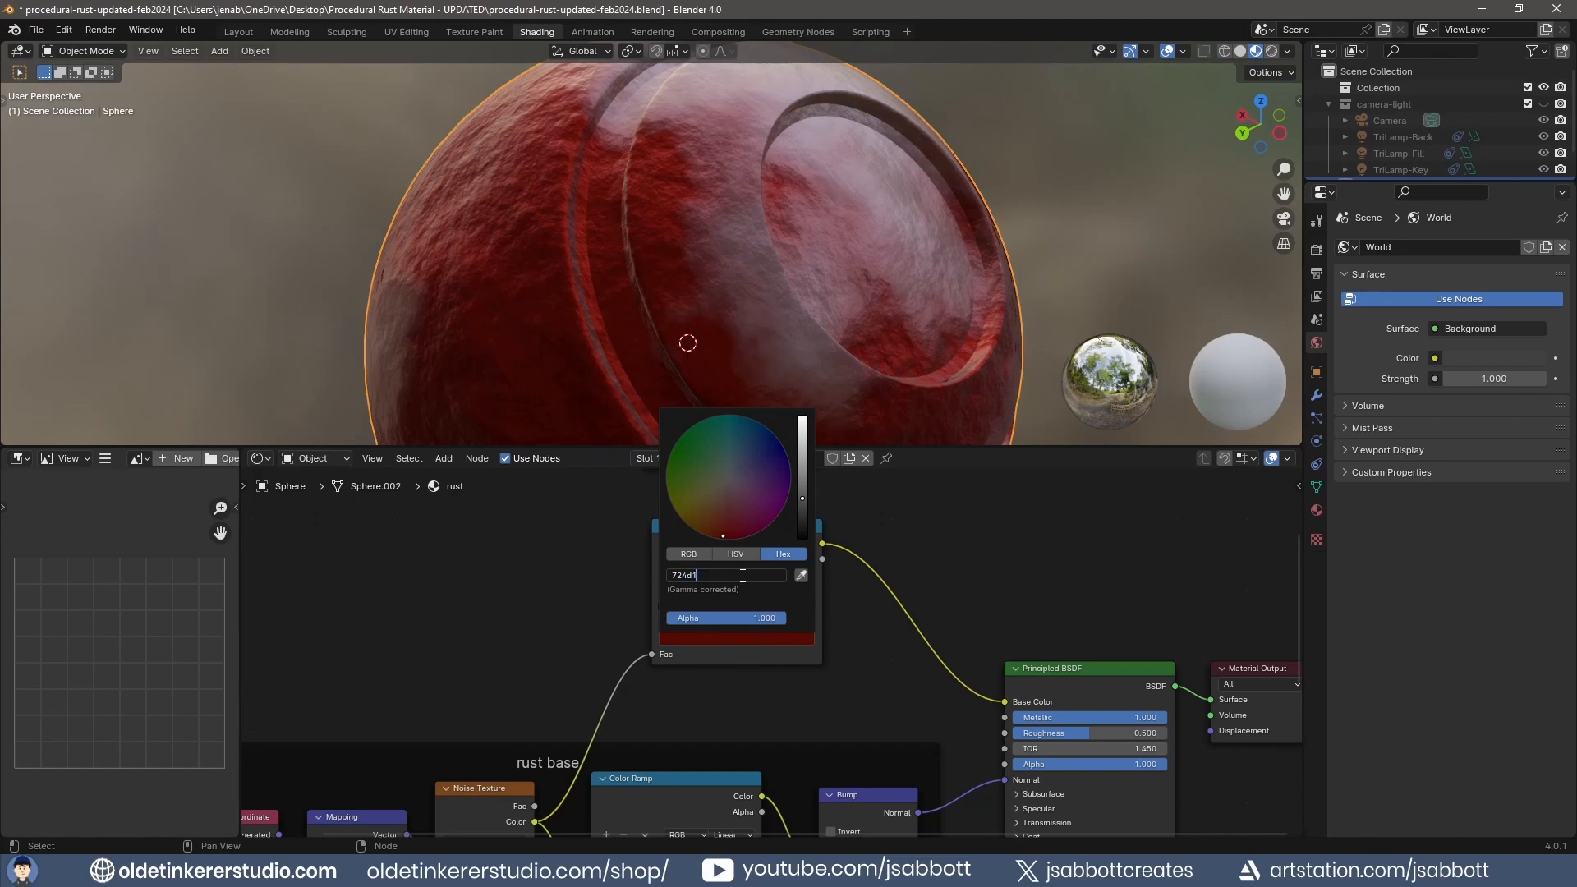
{"action": "type", "text": "8"}
{"action": "key", "text": "Return"}
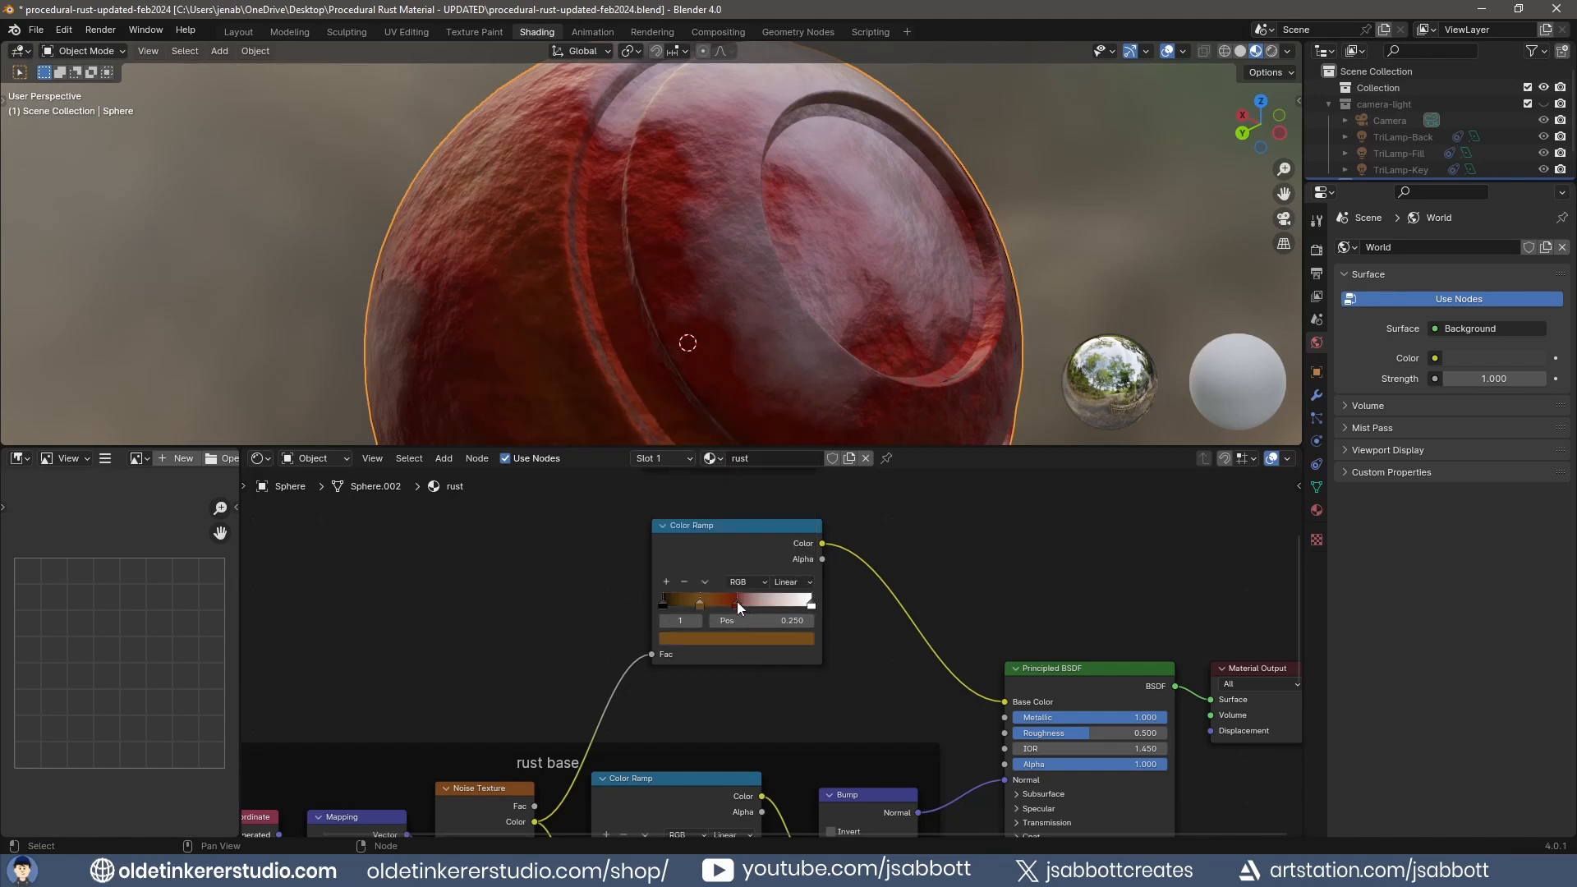
Step: Adjust the ramp's stop spacing: brown closer to black, red slightly toward white, white slightly inward, and black at 0.059
{"action": "left_click", "coordinate": [737, 605]}
{"action": "left_click_drag", "start_coordinate": [738, 606], "coordinate": [697, 606]}
{"action": "left_click", "coordinate": [700, 605]}
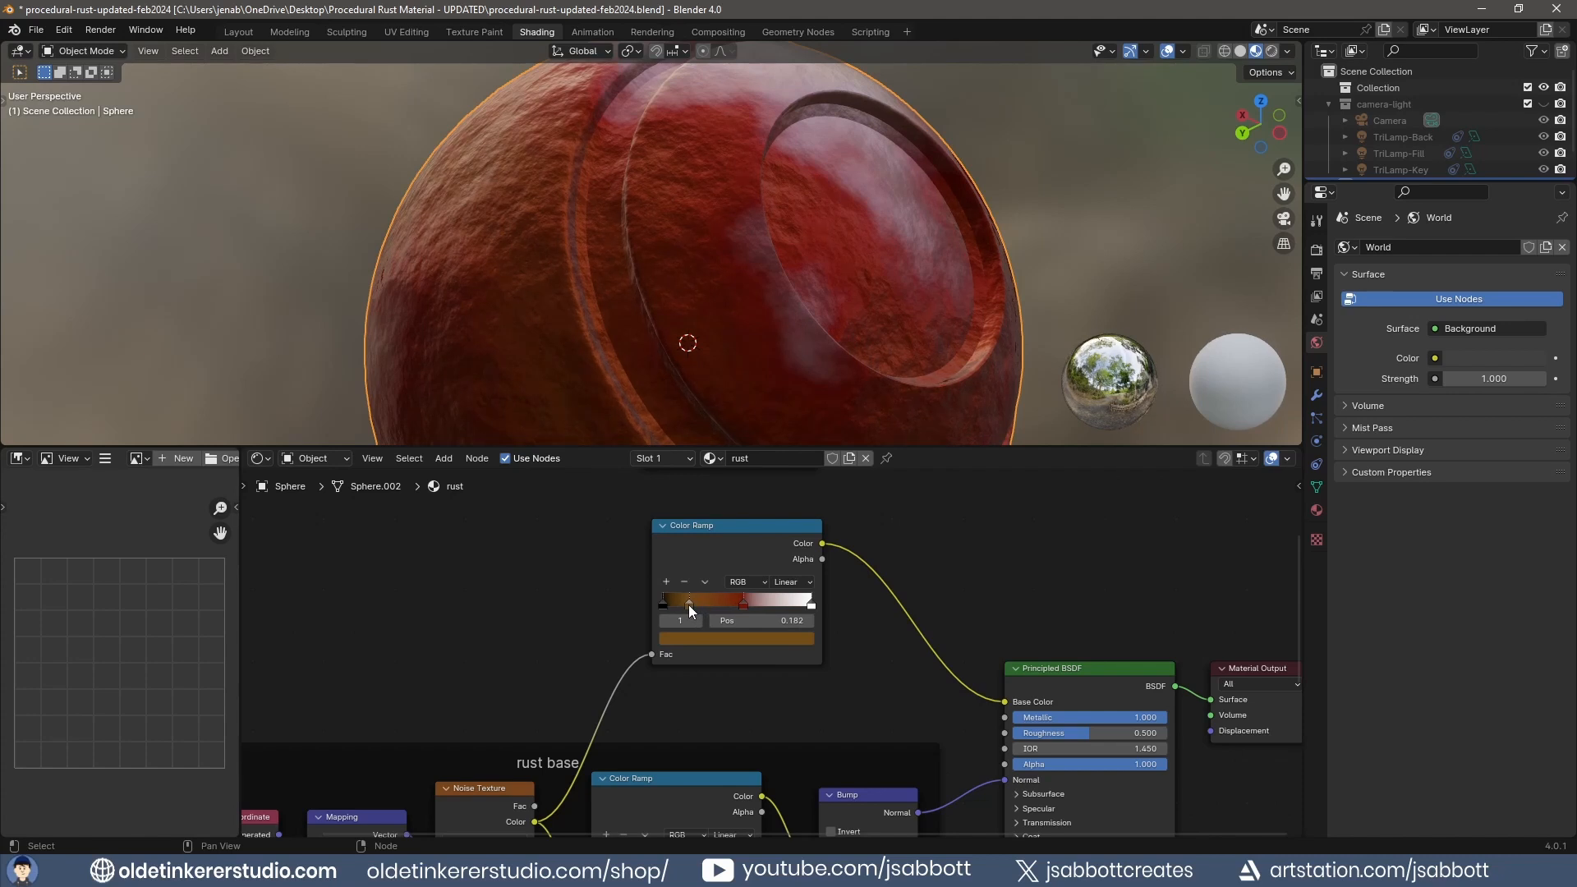
{"action": "mouse_move", "coordinate": [812, 606]}
{"action": "left_mouse_down"}
{"action": "mouse_move", "coordinate": [778, 605]}
{"action": "mouse_move", "coordinate": [792, 604]}
{"action": "left_mouse_up"}
{"action": "left_click", "coordinate": [663, 604]}
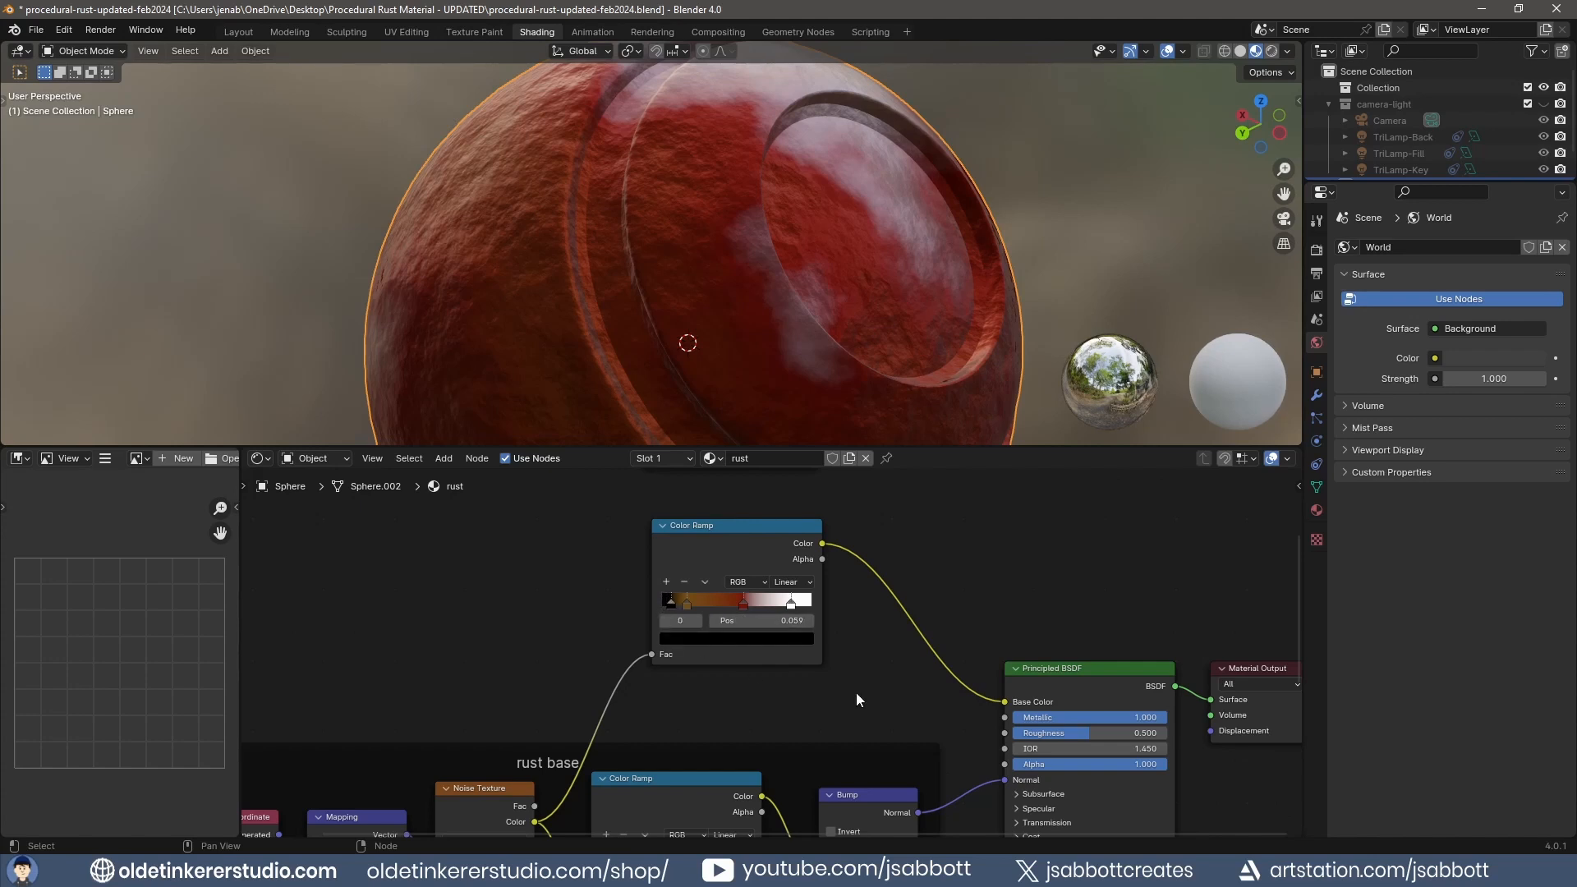
Step: Connect the upper Noise Texture's Color to the grey Color Ramp's Fac and add a Mix Color node beside the two ramps
{"action": "scroll", "coordinate": [623, 705], "scroll_direction": "down", "scroll_amount": 1}
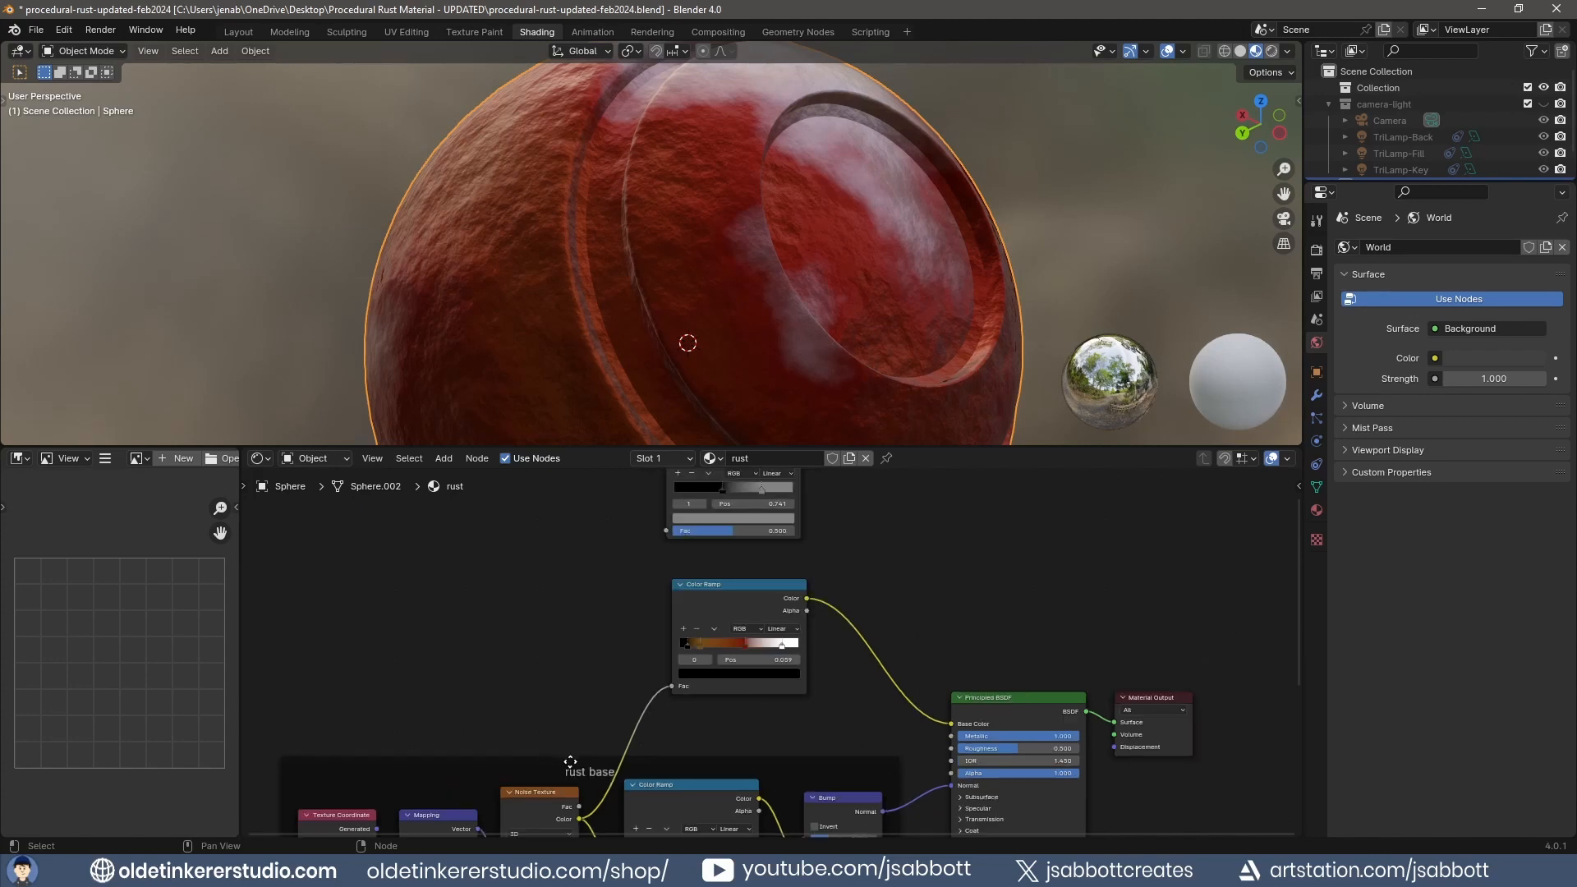
{"action": "left_click_drag", "start_coordinate": [579, 819], "coordinate": [664, 532]}
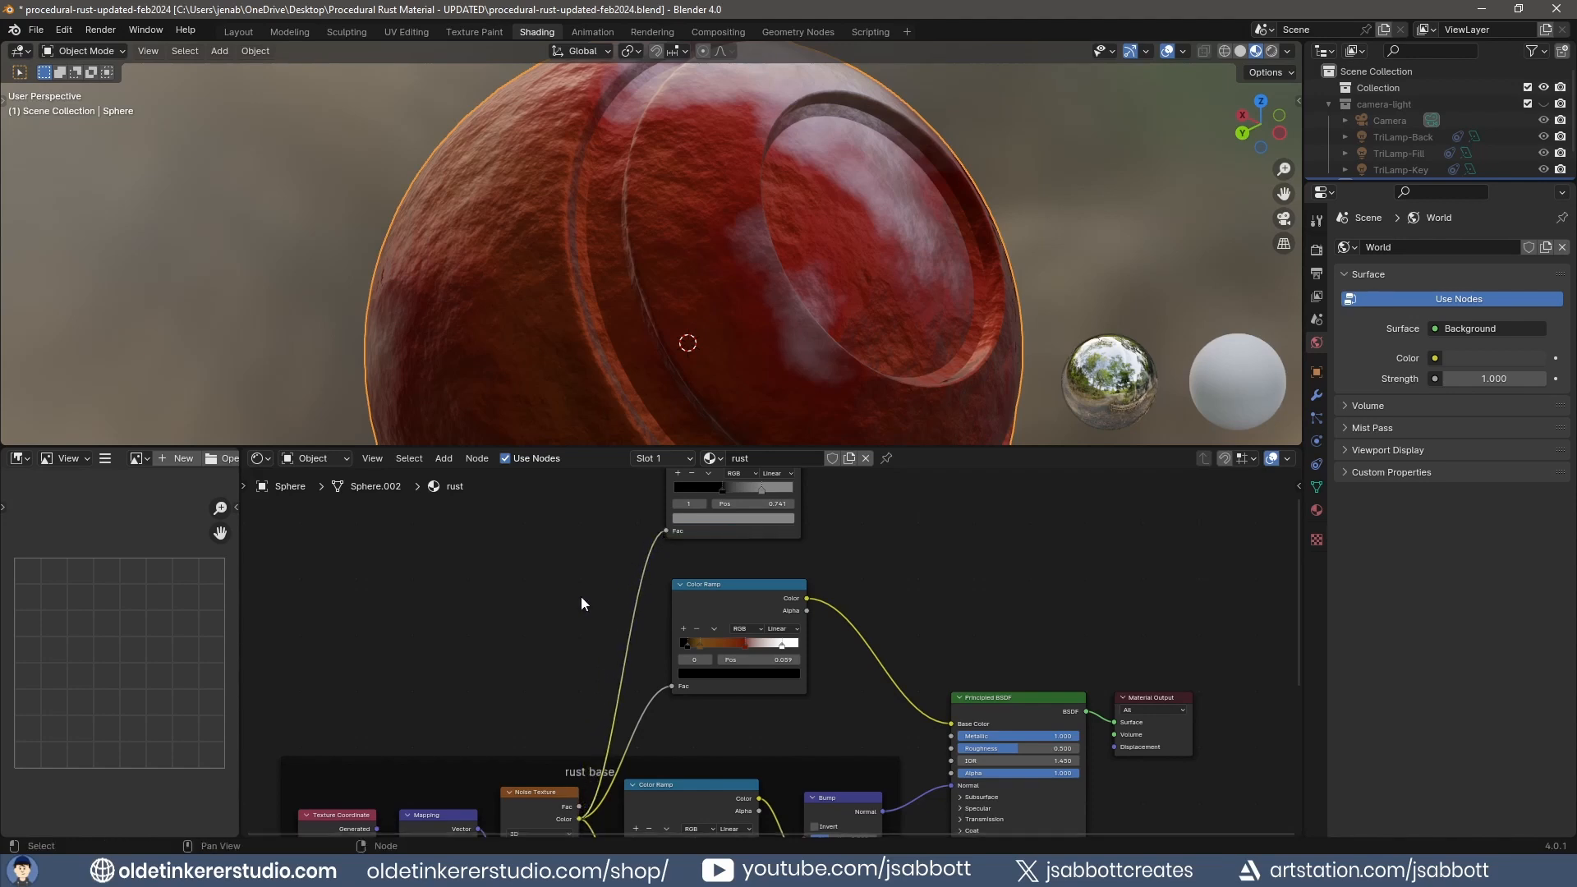
{"action": "middle_click_drag", "start_coordinate": [1009, 523], "coordinate": [866, 606]}
{"action": "key", "text": "shift+a"}
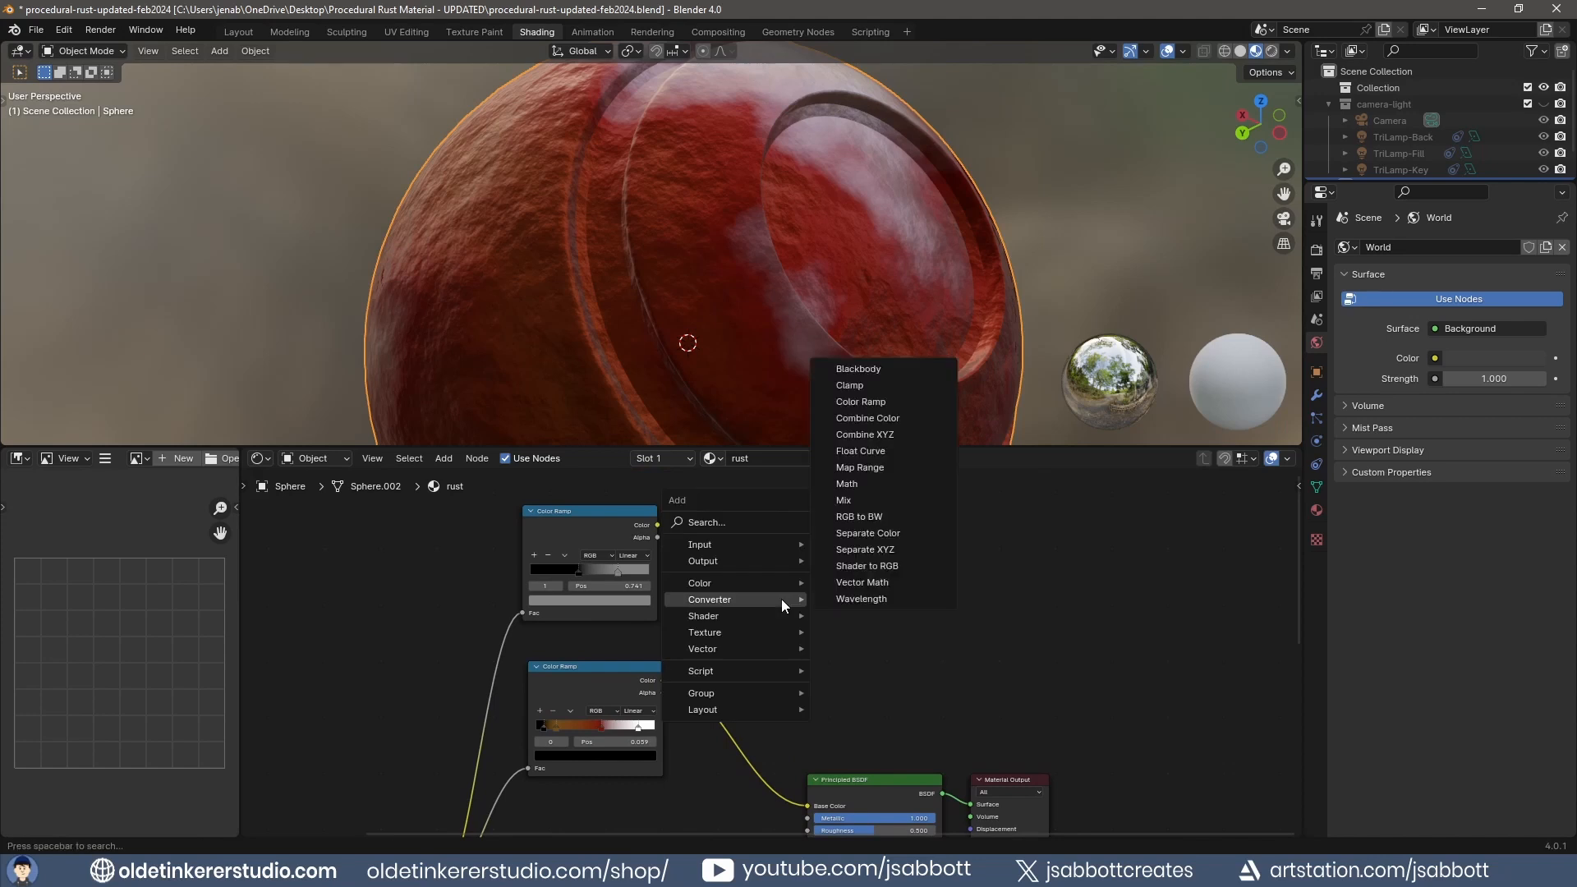
{"action": "mouse_move", "coordinate": [776, 583]}
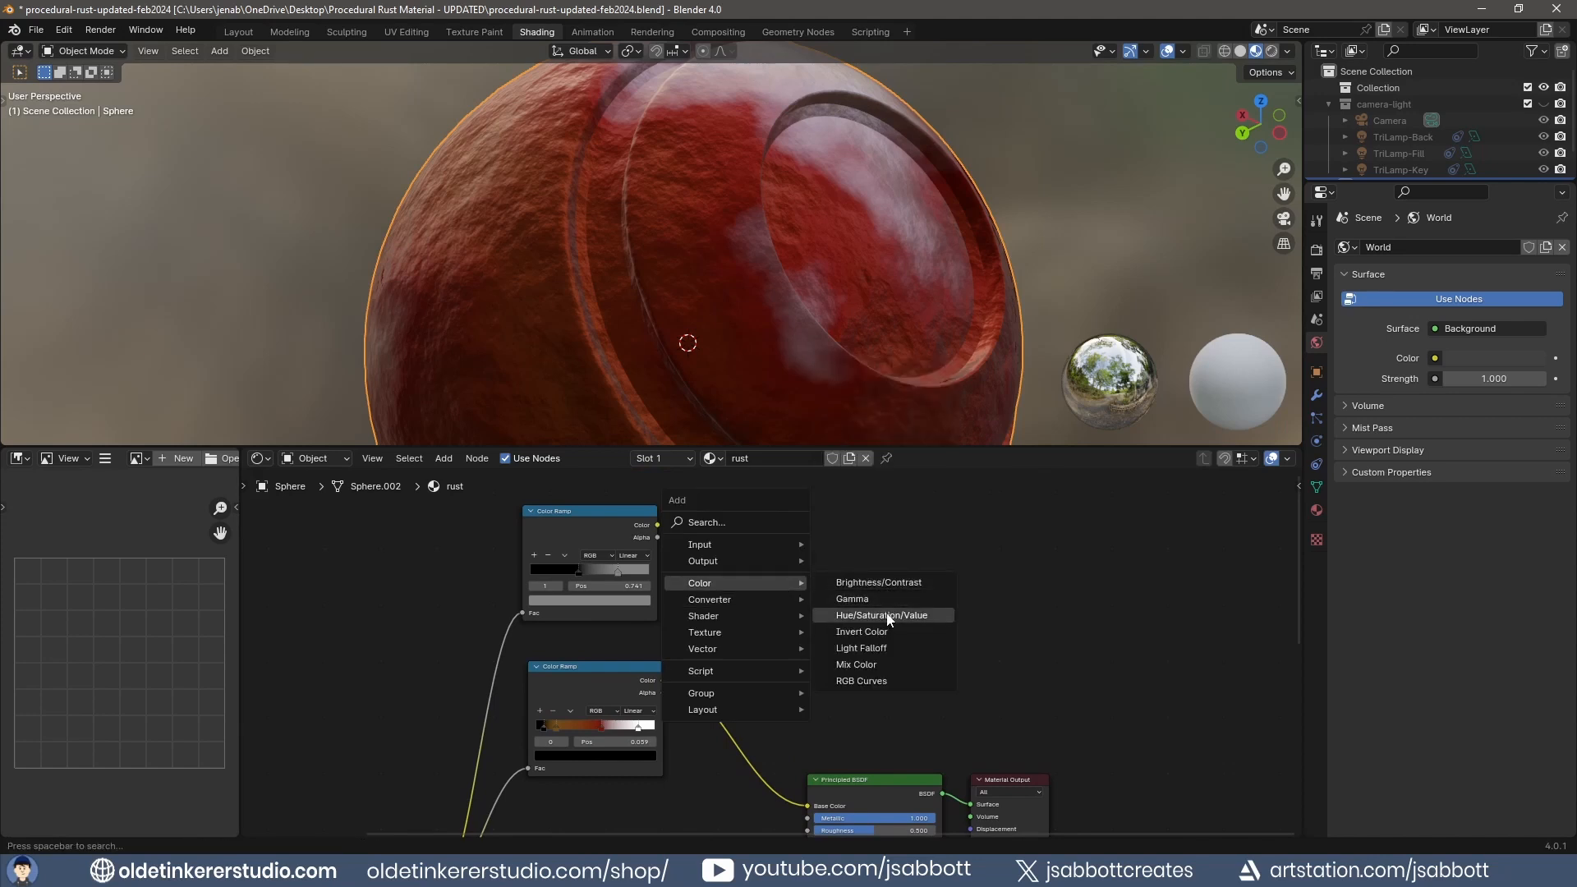
{"action": "left_click", "coordinate": [884, 663]}
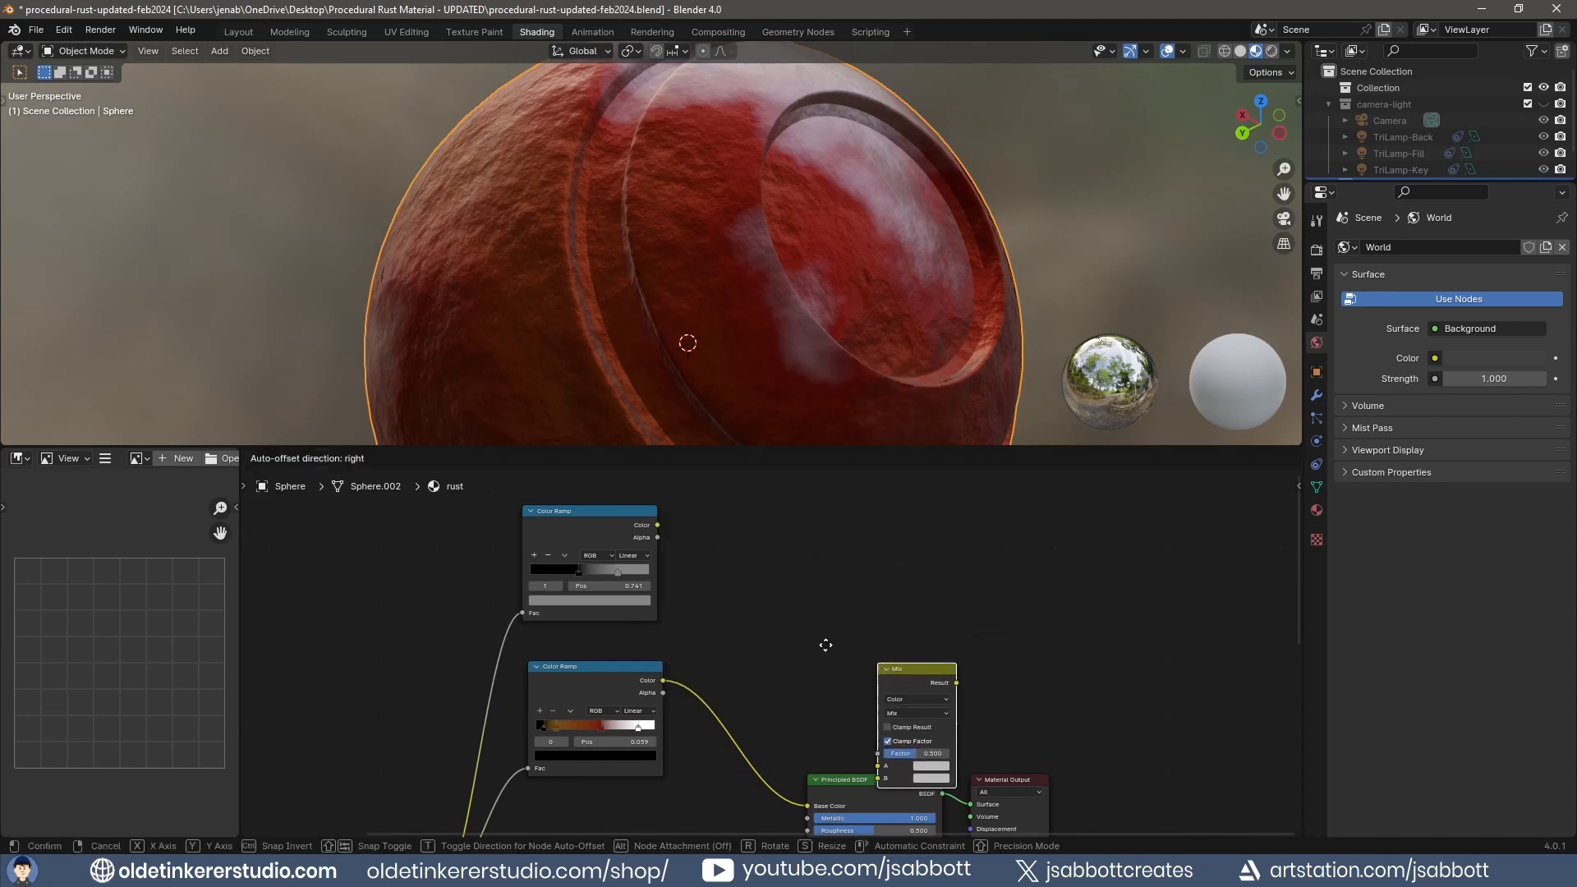
{"action": "left_click", "coordinate": [746, 557]}
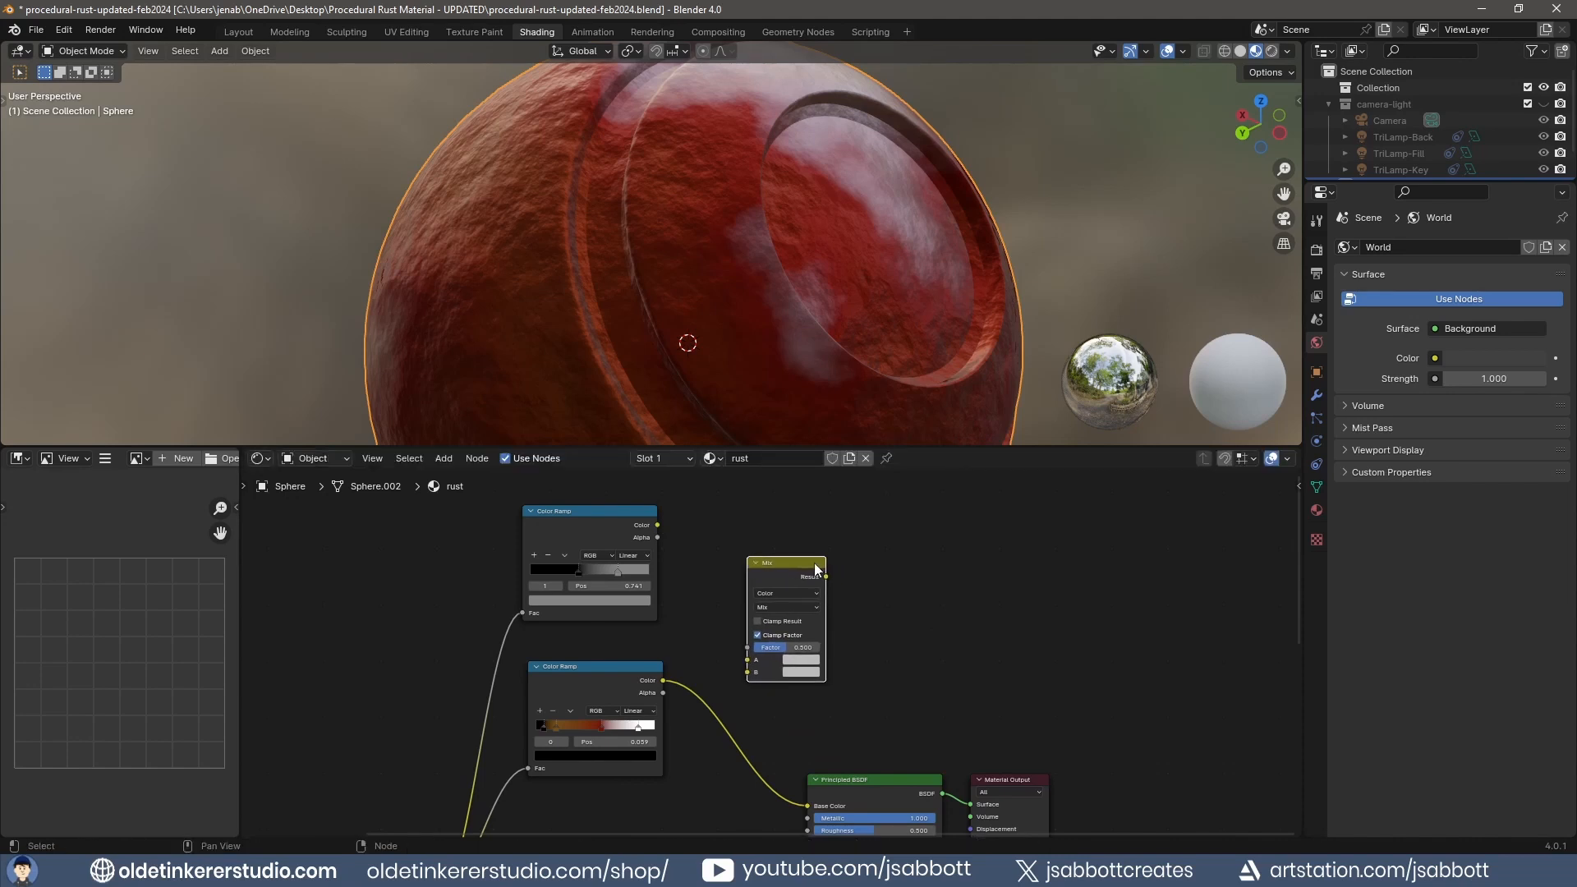
Step: Connect the grey Color Ramp's Color to the Mix node's A, the rust ramp's Color to B, and the Mix Result to the Principled BSDF's Base Color
{"action": "left_click_drag", "start_coordinate": [658, 525], "coordinate": [734, 666]}
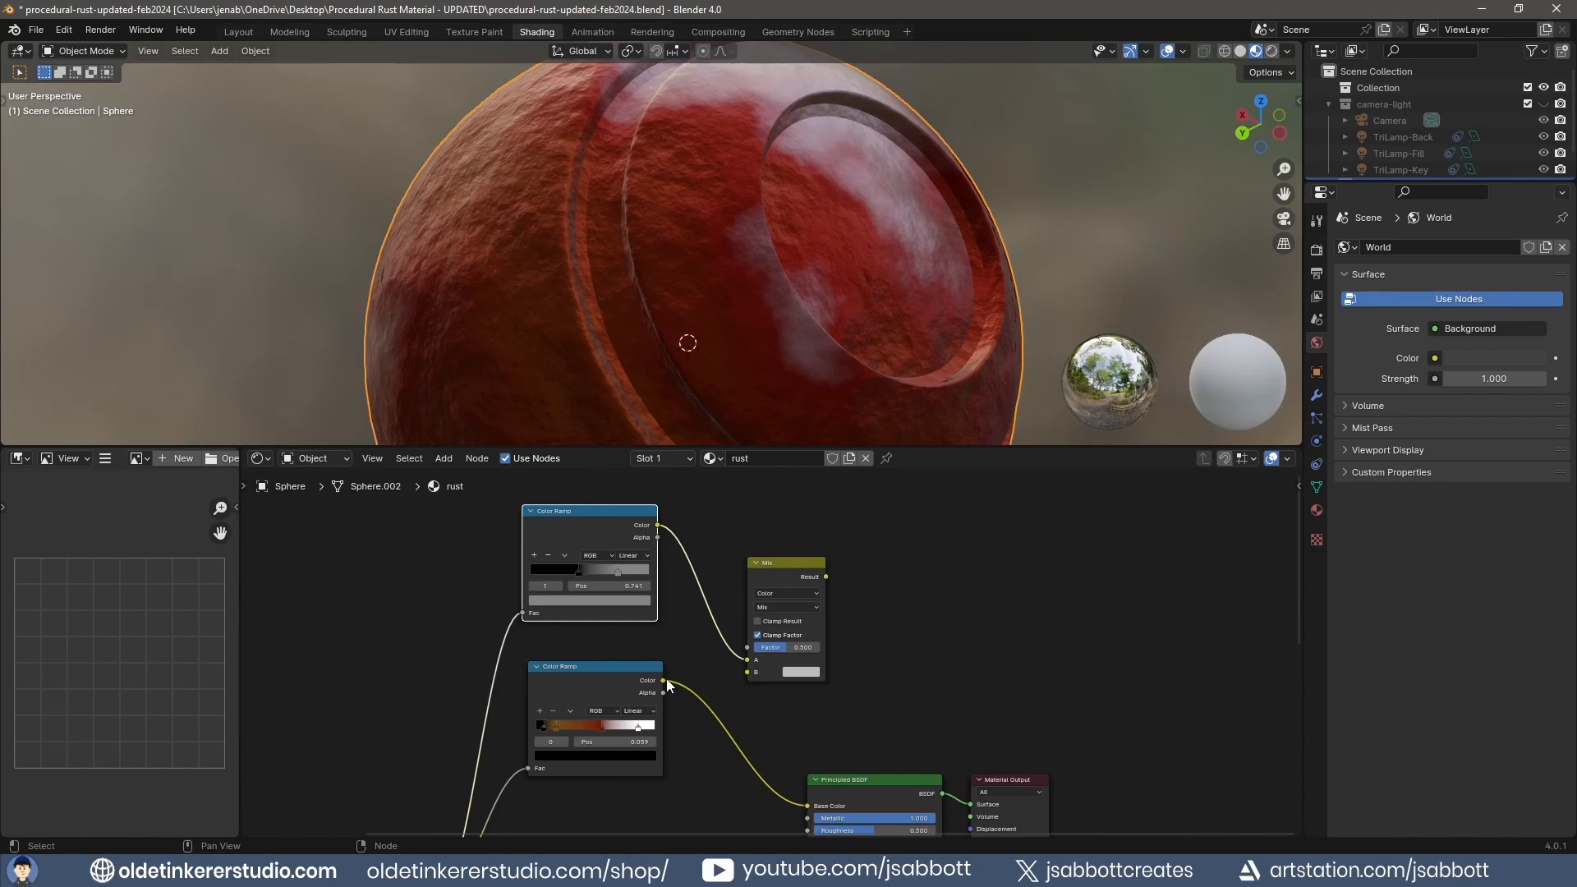
{"action": "left_click_drag", "start_coordinate": [664, 680], "coordinate": [744, 676]}
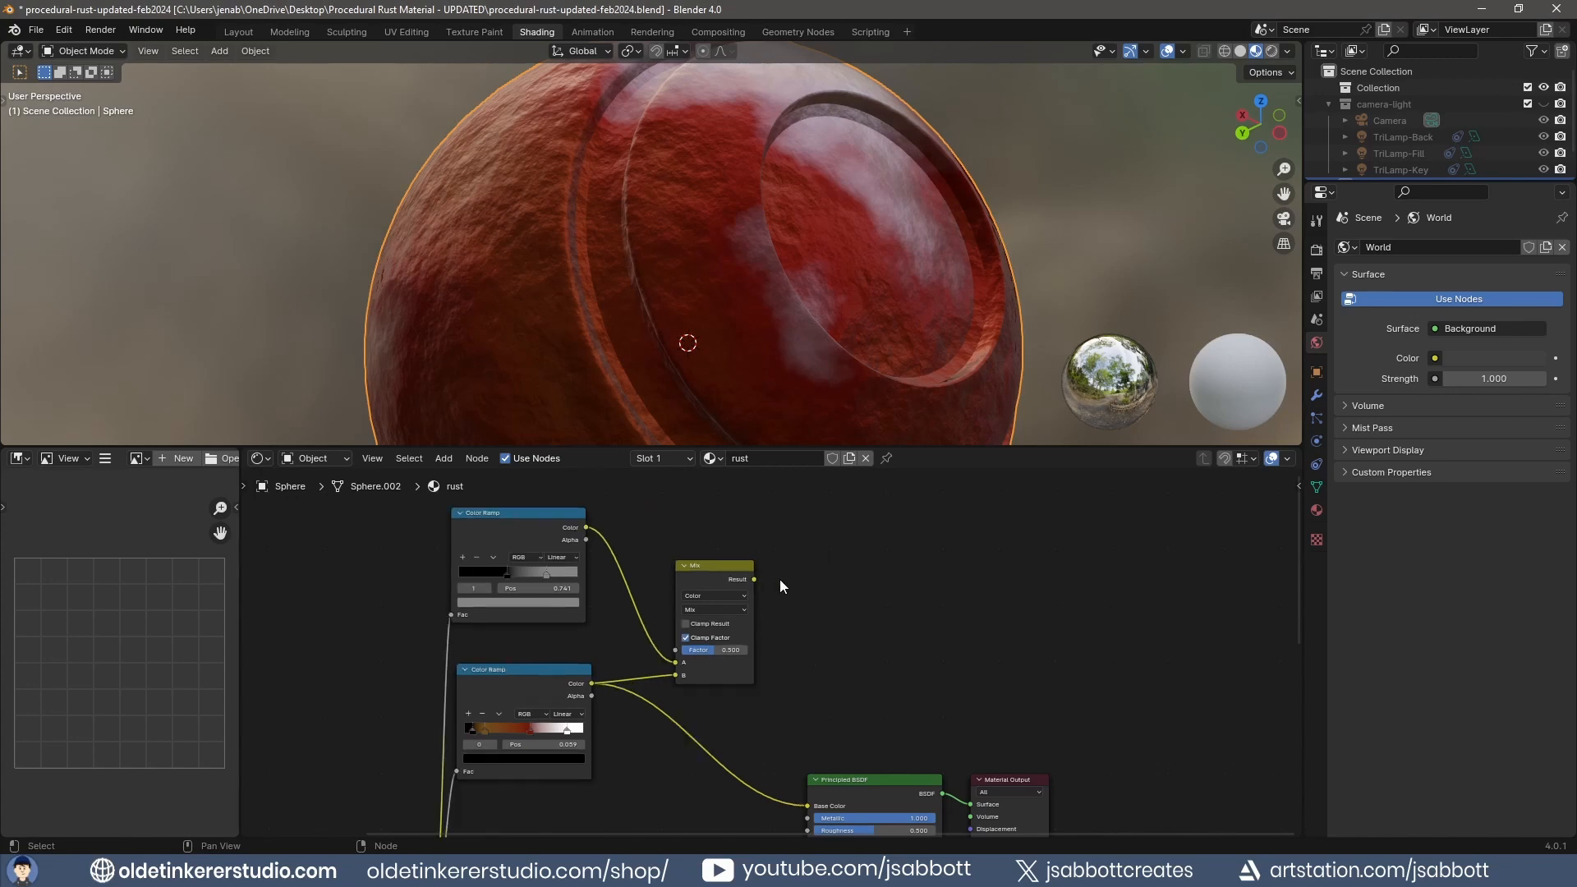
{"action": "middle_click_drag", "start_coordinate": [873, 626], "coordinate": [850, 590]}
{"action": "left_click_drag", "start_coordinate": [730, 542], "coordinate": [785, 770]}
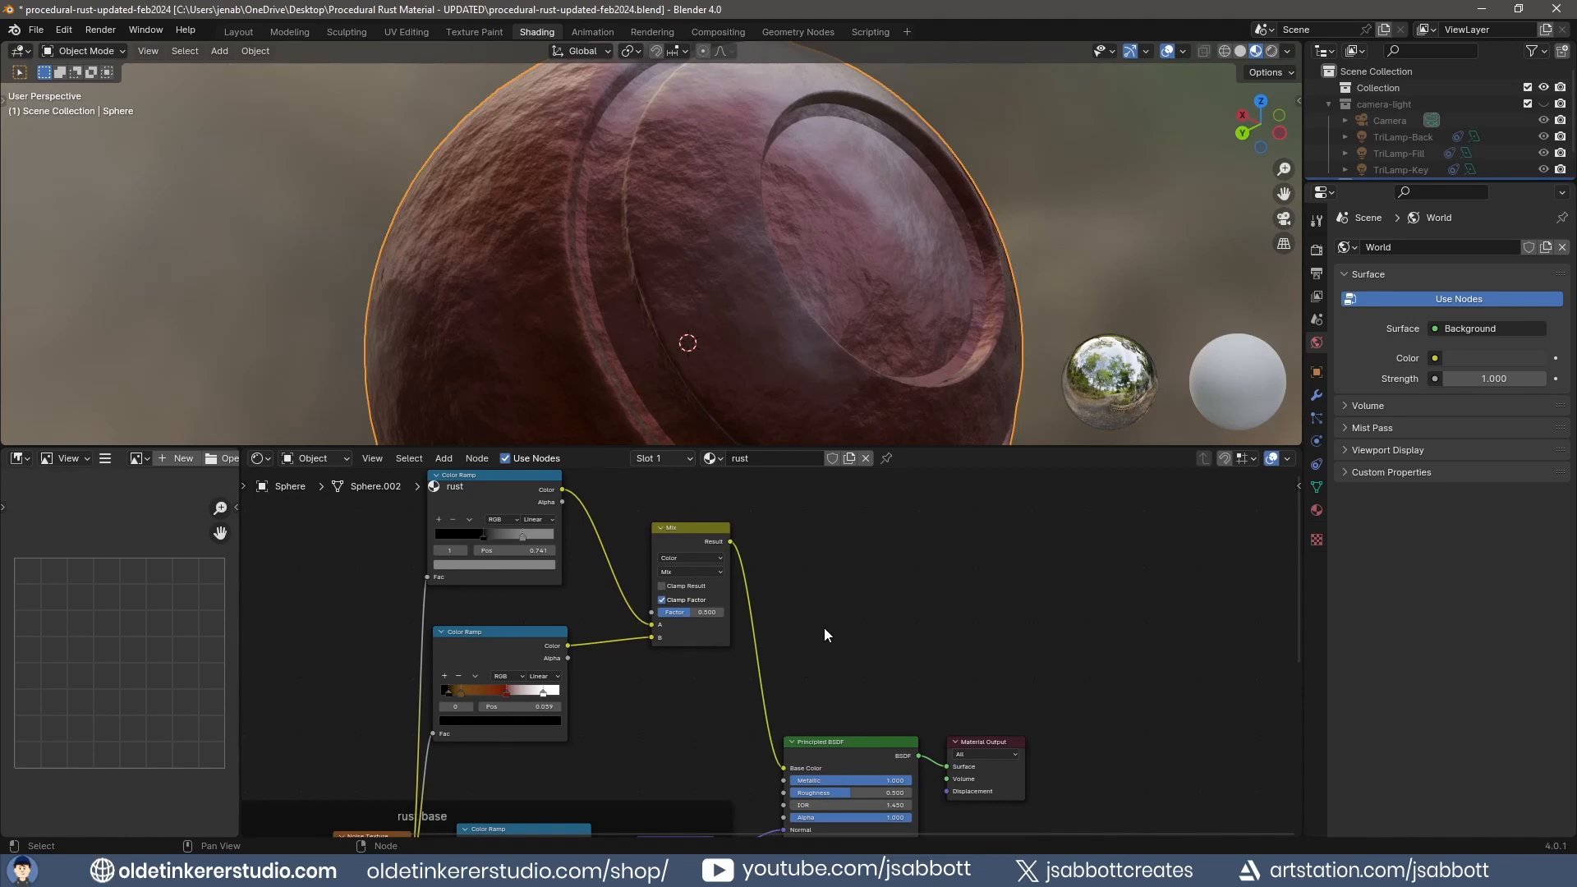
Step: Re-space the rust Color Ramp by moving the brown stop toward red and shifting the red and white stops toward the white end
{"action": "left_click", "coordinate": [461, 692]}
{"action": "left_click_drag", "start_coordinate": [461, 693], "coordinate": [511, 692]}
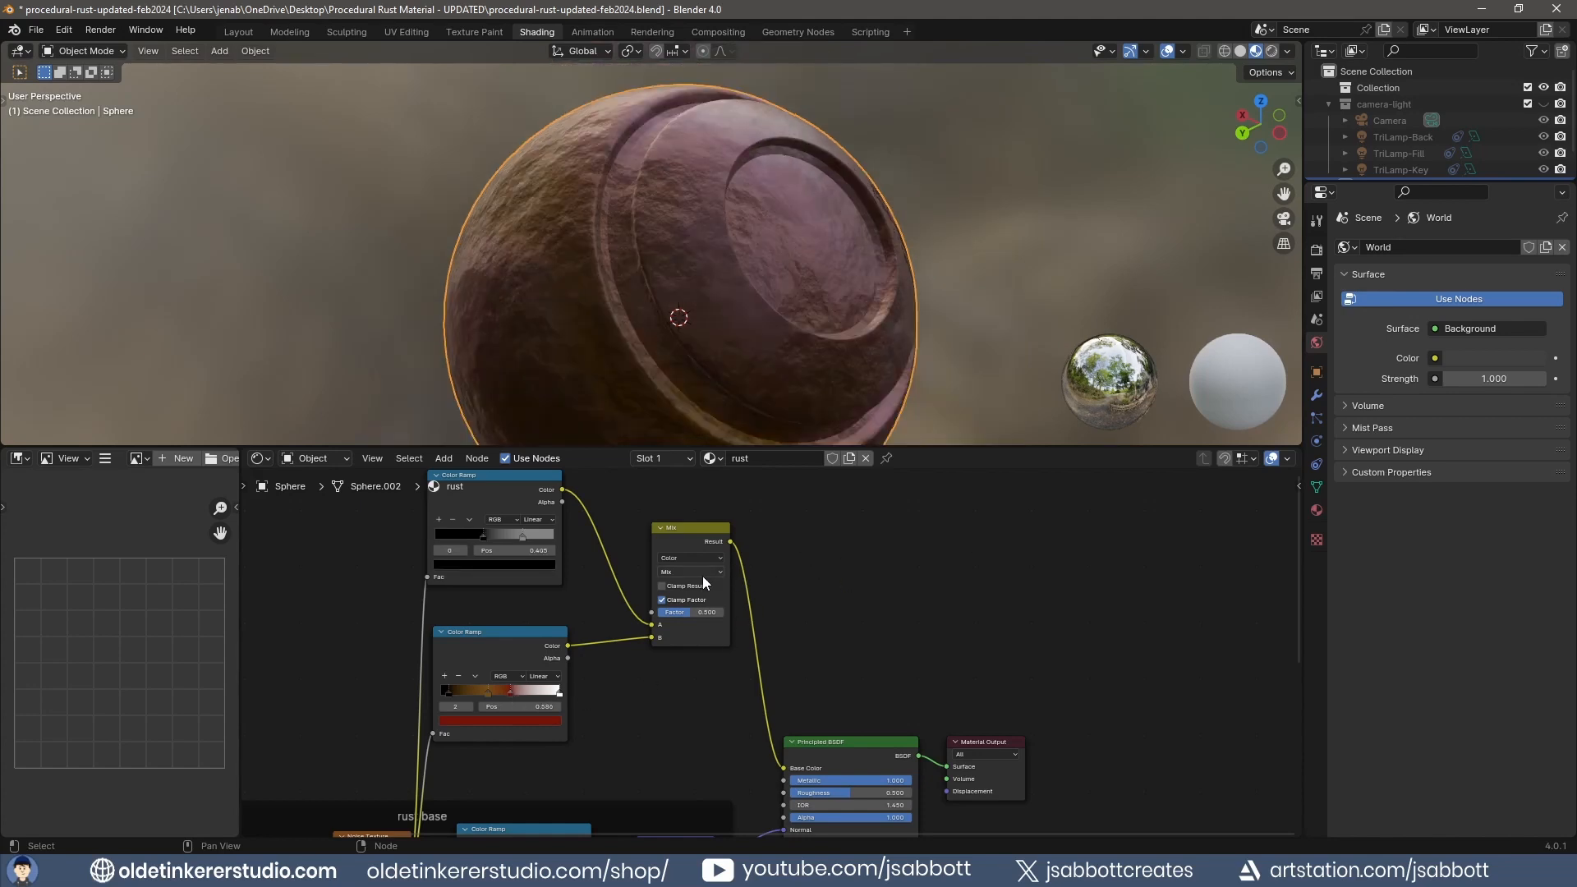
Step: Set the Mix node's blending mode to Screen and its Factor to 0.5
{"action": "left_click", "coordinate": [694, 573]}
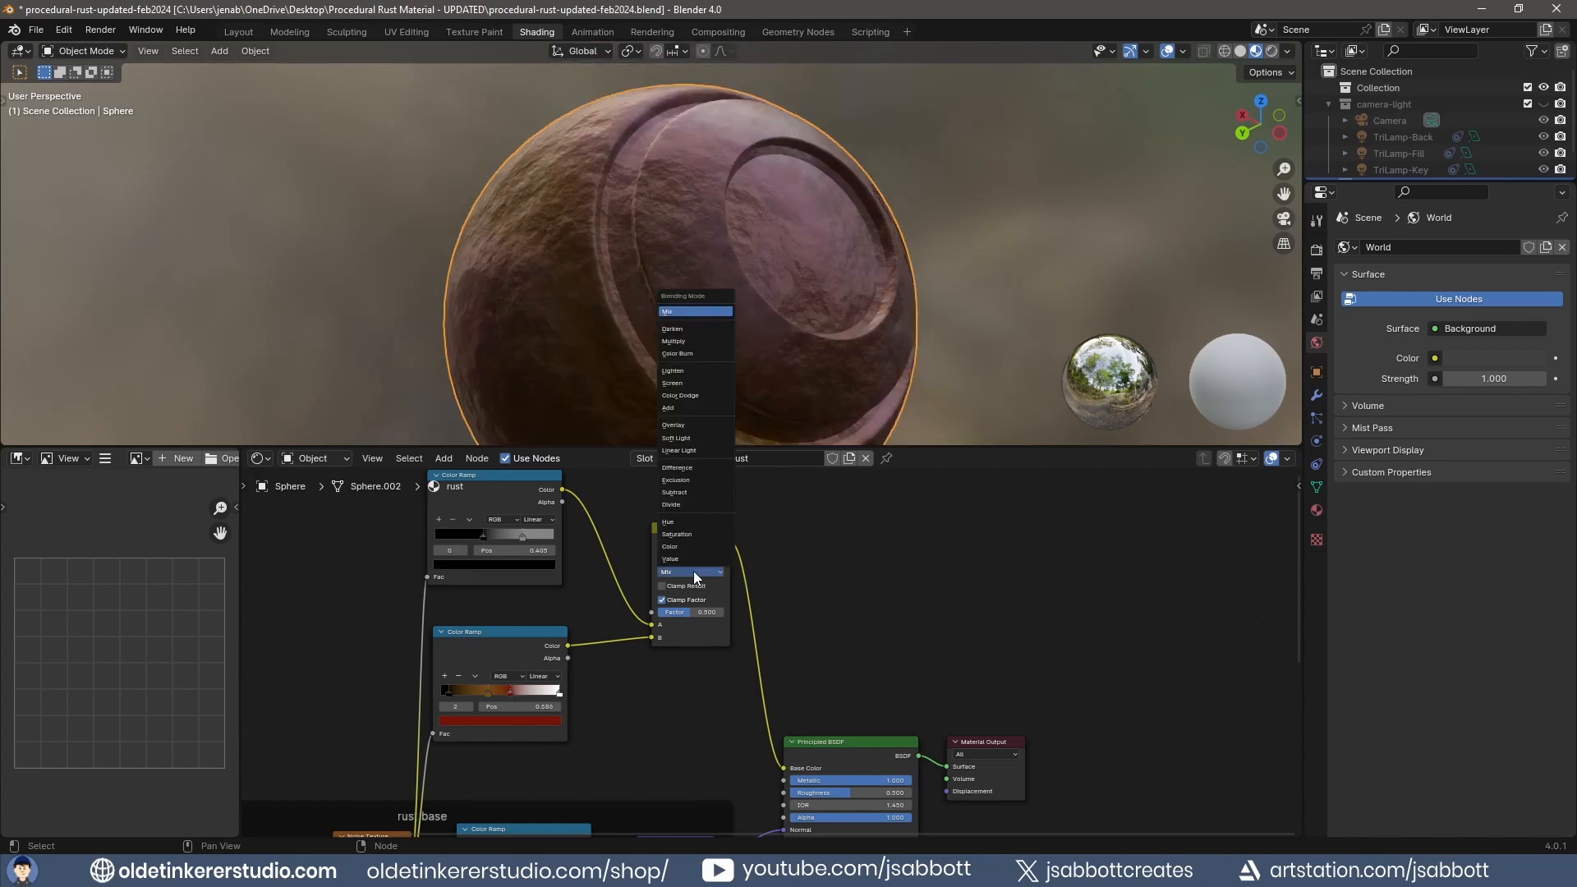
{"action": "left_click", "coordinate": [683, 383]}
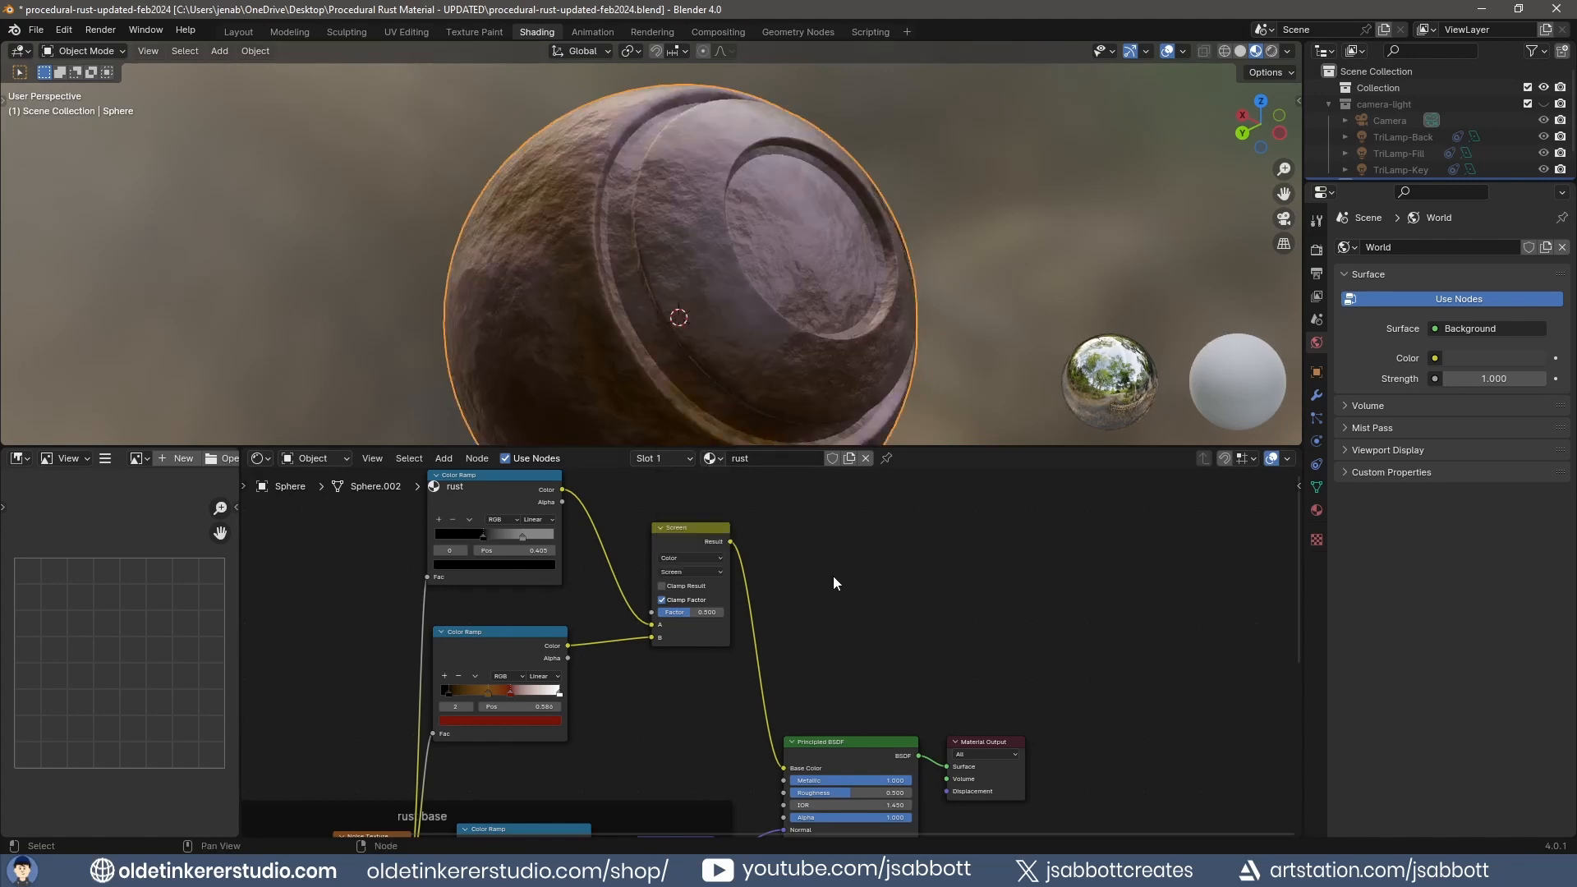
{"action": "mouse_move", "coordinate": [687, 613]}
{"action": "left_mouse_down"}
{"action": "mouse_move", "coordinate": [709, 613]}
{"action": "mouse_move", "coordinate": [666, 613]}
{"action": "mouse_move", "coordinate": [678, 612]}
{"action": "left_mouse_up"}
{"action": "double_click", "coordinate": [694, 613]}
{"action": "type", "text": "."}
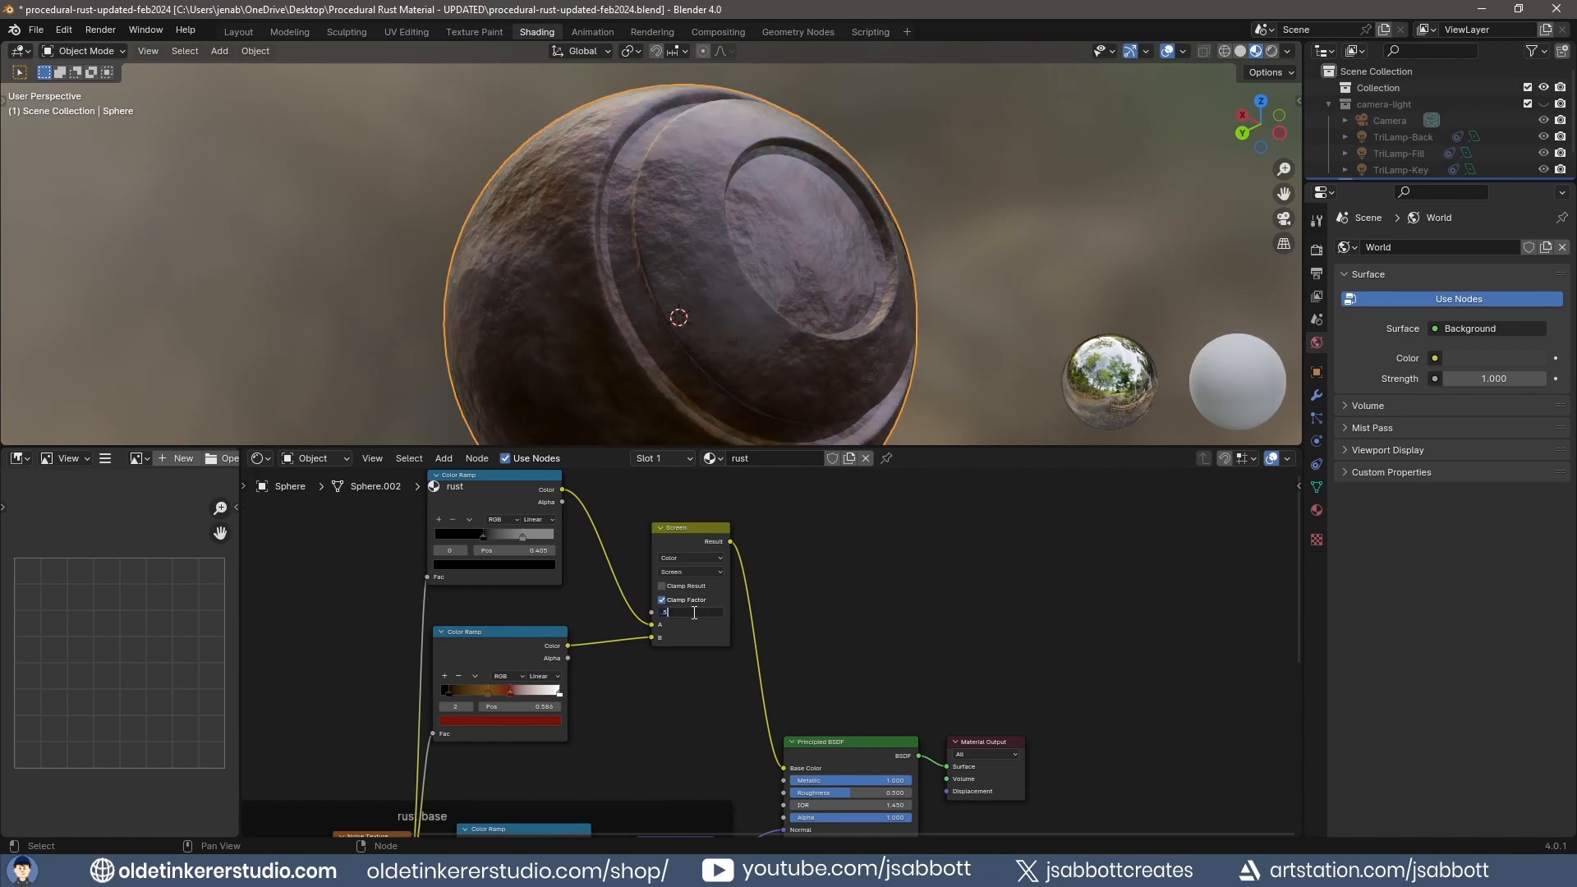
{"action": "type", "text": "5"}
{"action": "key", "text": "Return"}
Step: Join the two upper Color Ramps and the Screen node in a frame labelled "rust color", and maximize the node editor
{"action": "scroll", "coordinate": [519, 512], "scroll_direction": "down", "scroll_amount": 2}
{"action": "left_click_drag", "start_coordinate": [504, 507], "coordinate": [825, 730]}
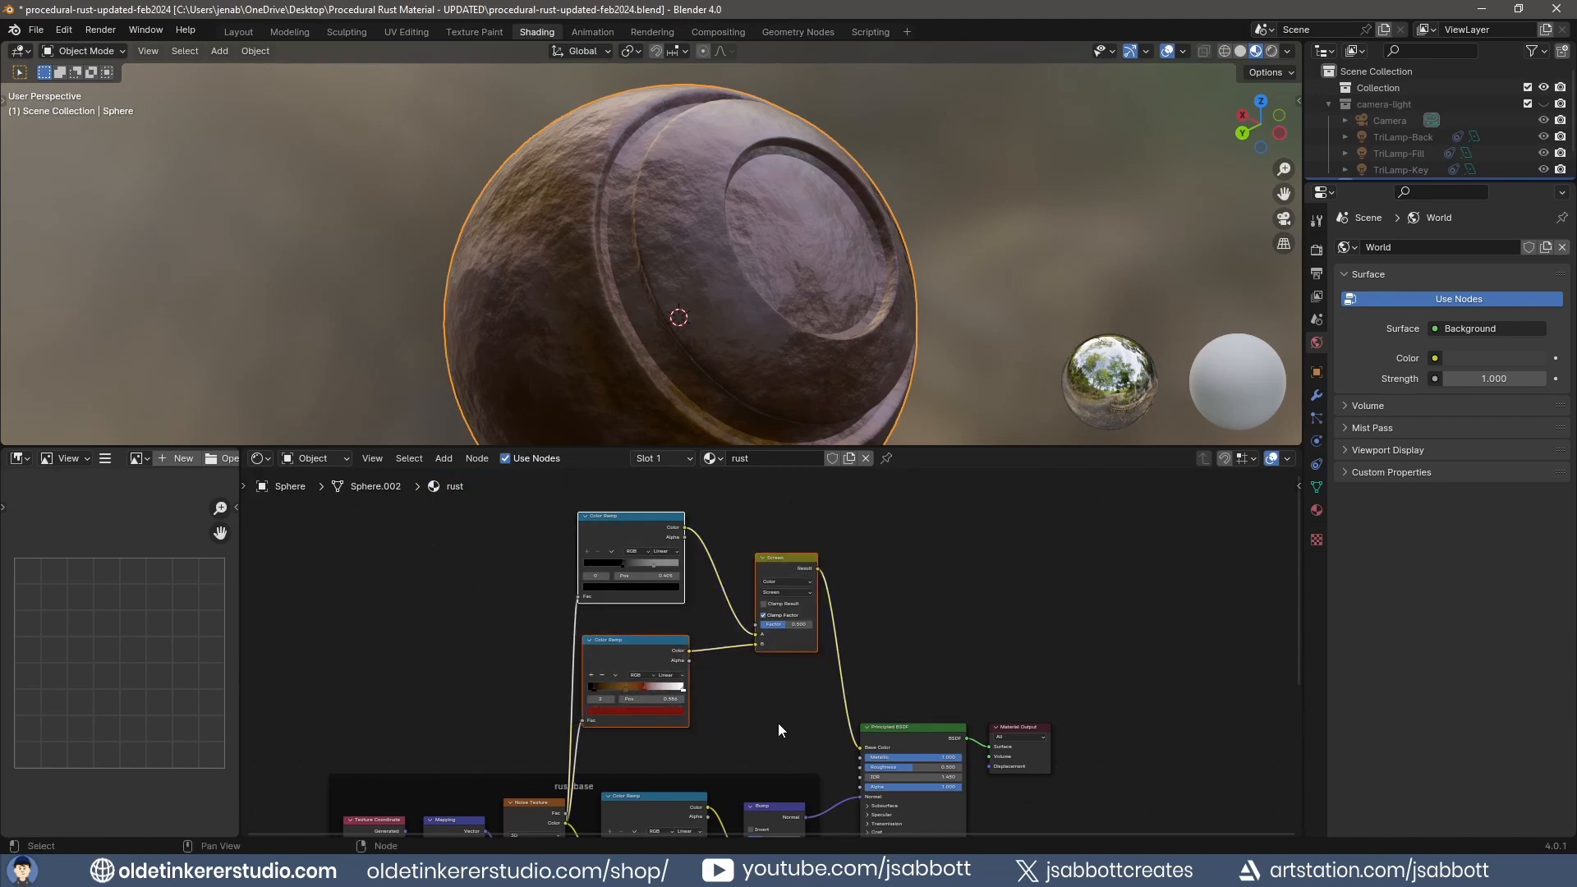
{"action": "key", "text": "ctrl+j"}
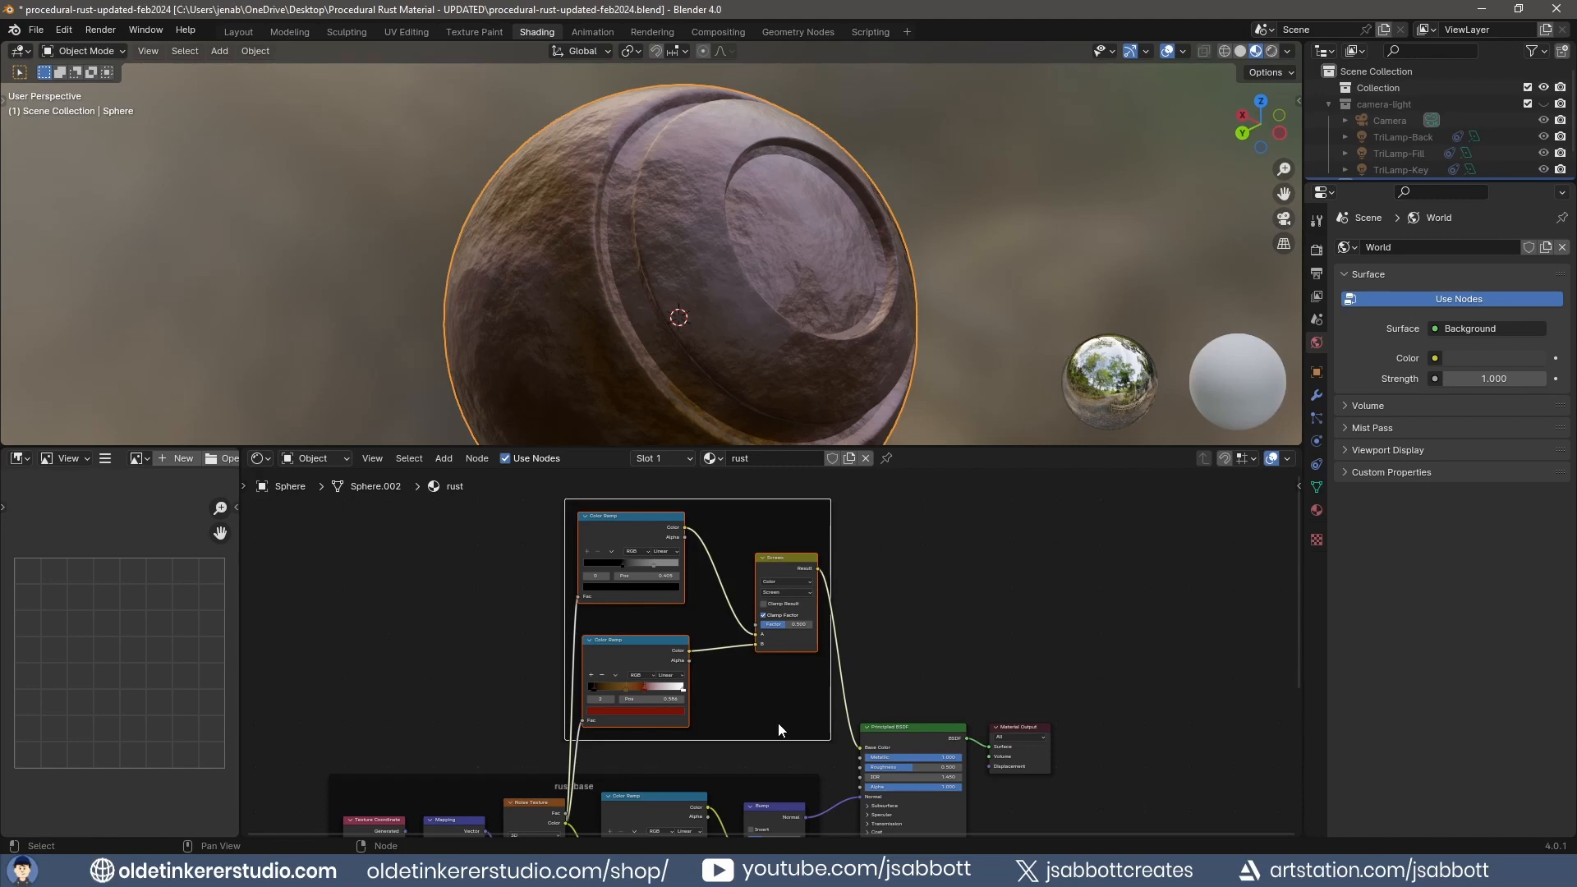
{"action": "right_click", "coordinate": [777, 723]}
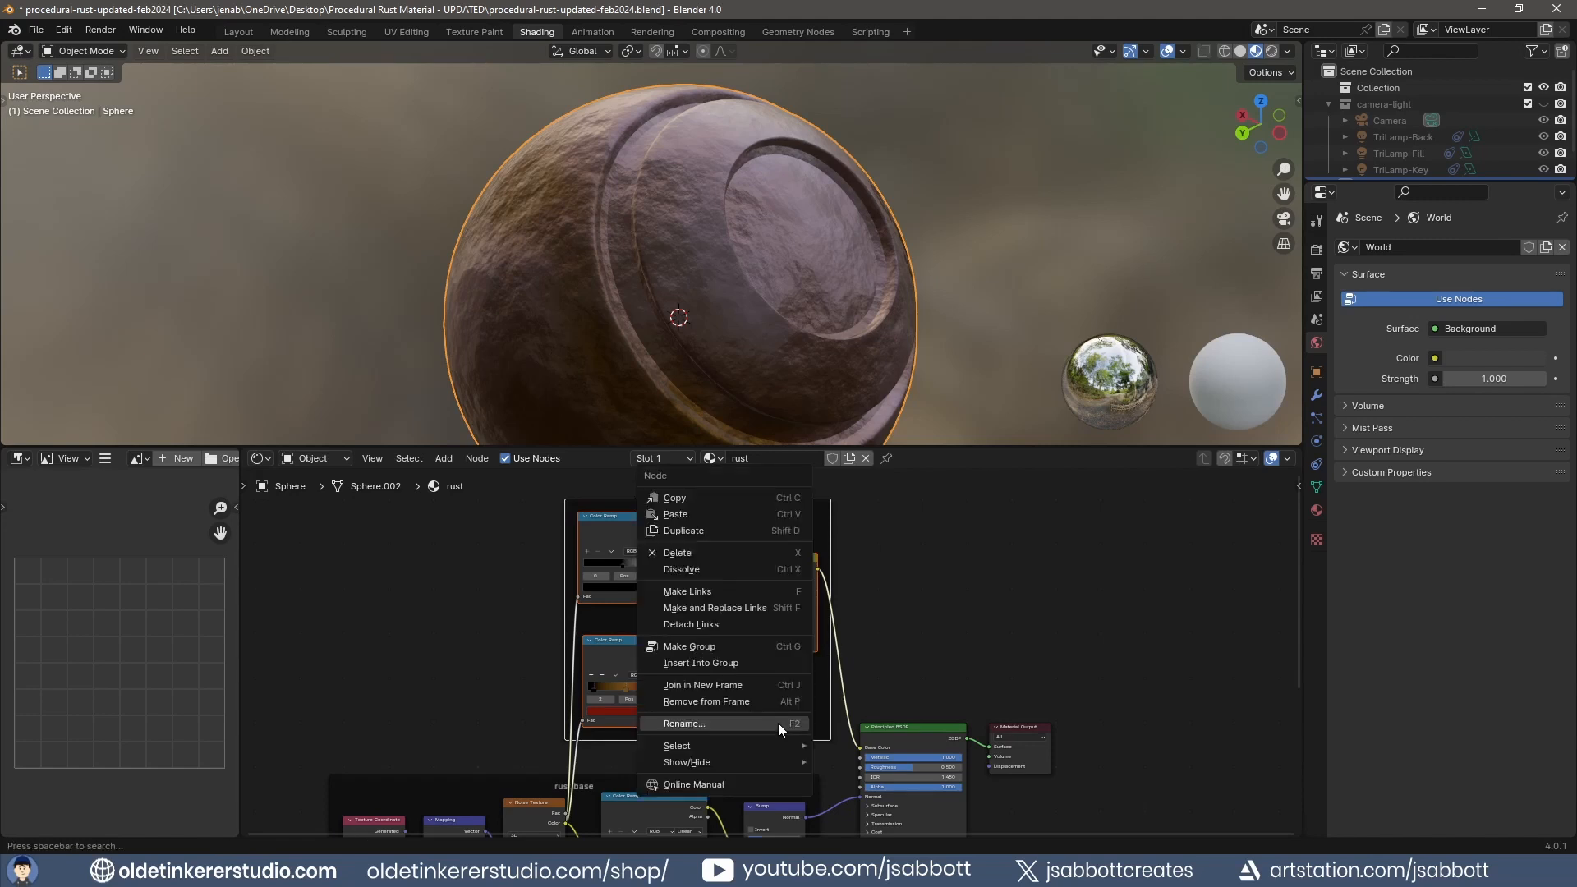
{"action": "left_click", "coordinate": [777, 723]}
{"action": "type", "text": "r"}
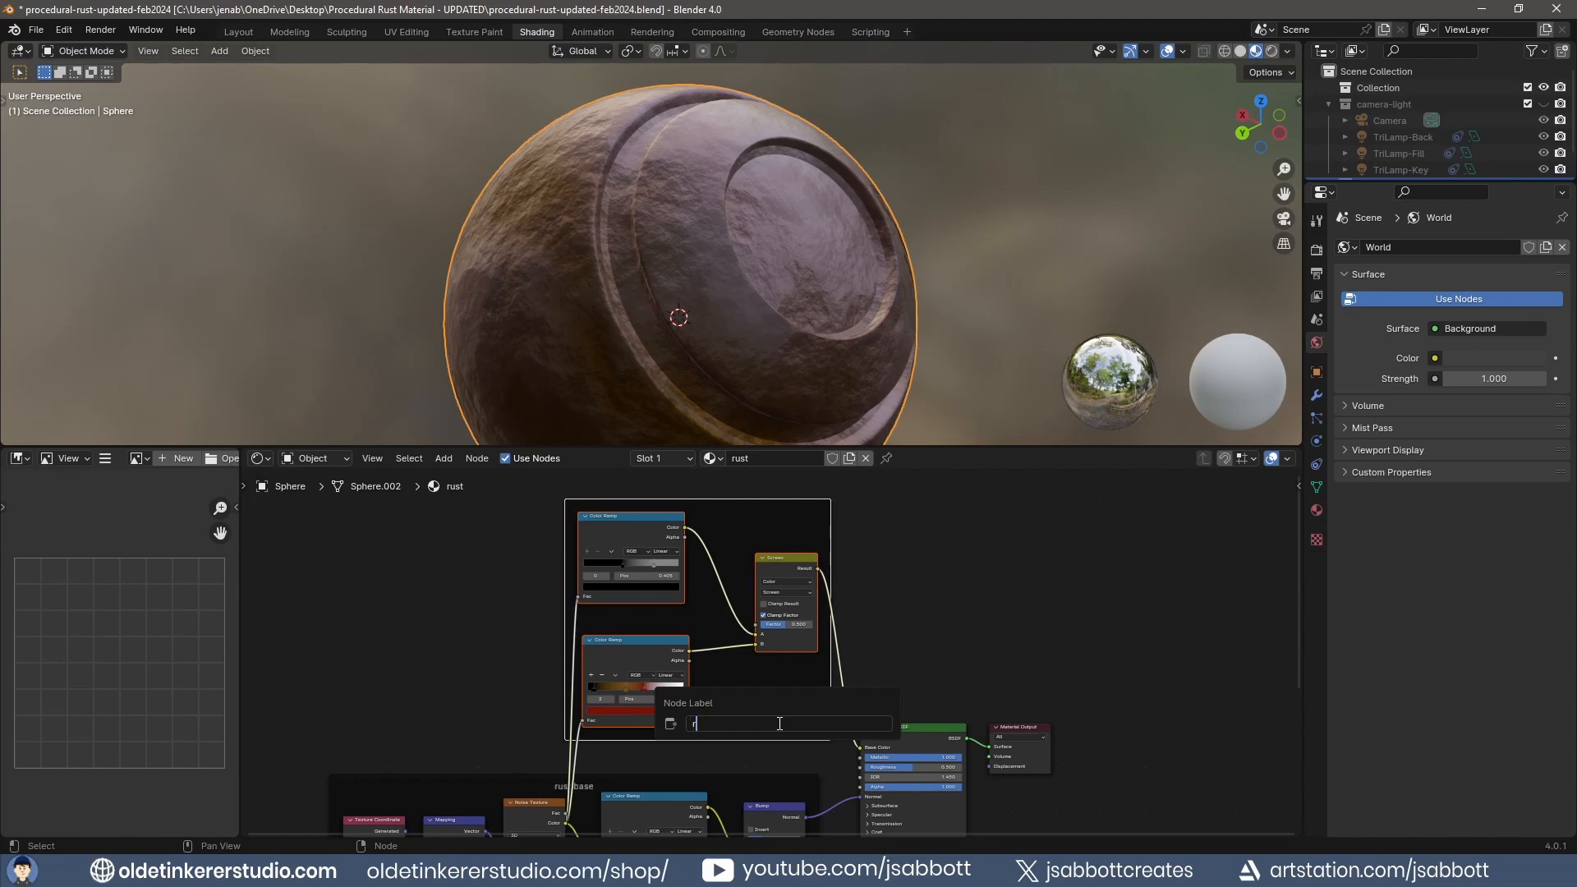
{"action": "type", "text": "ust color"}
{"action": "key", "text": "Return"}
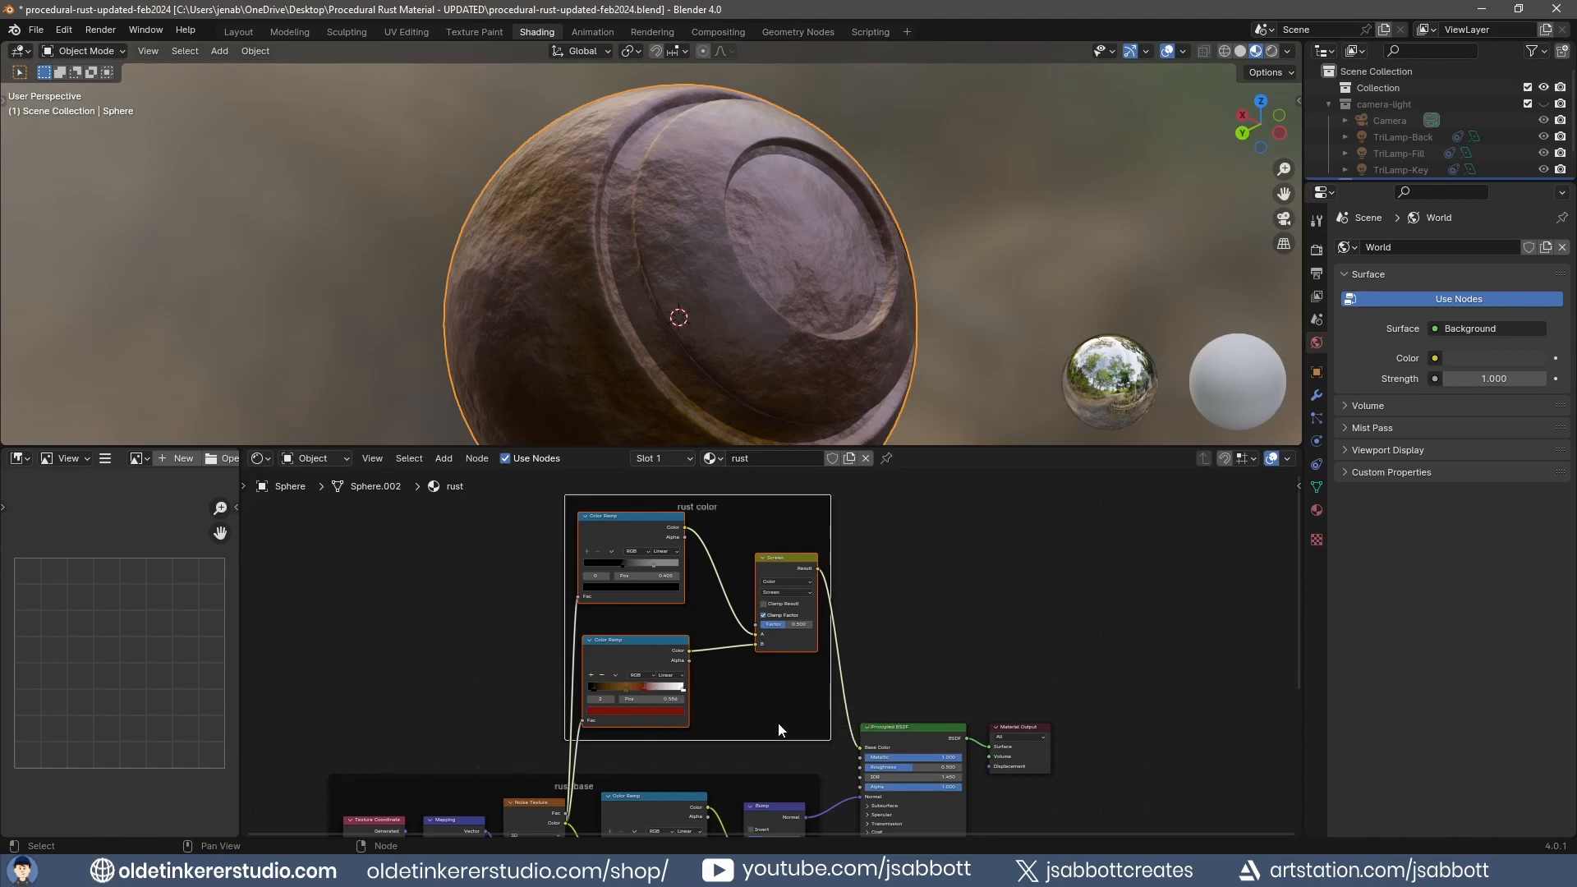
{"action": "key", "text": "ctrl+space"}
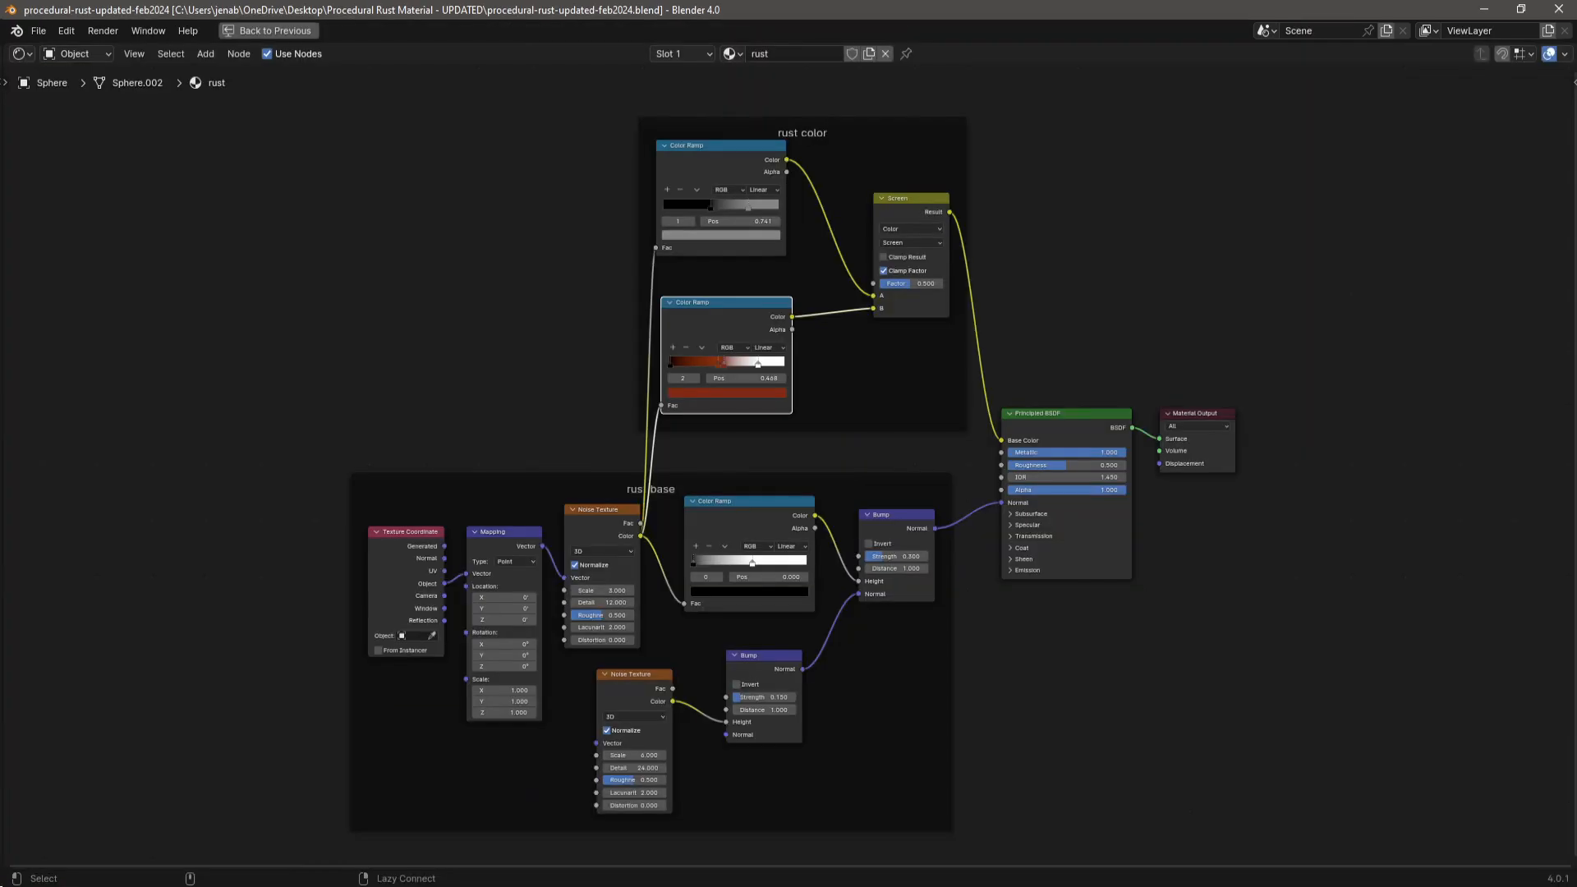